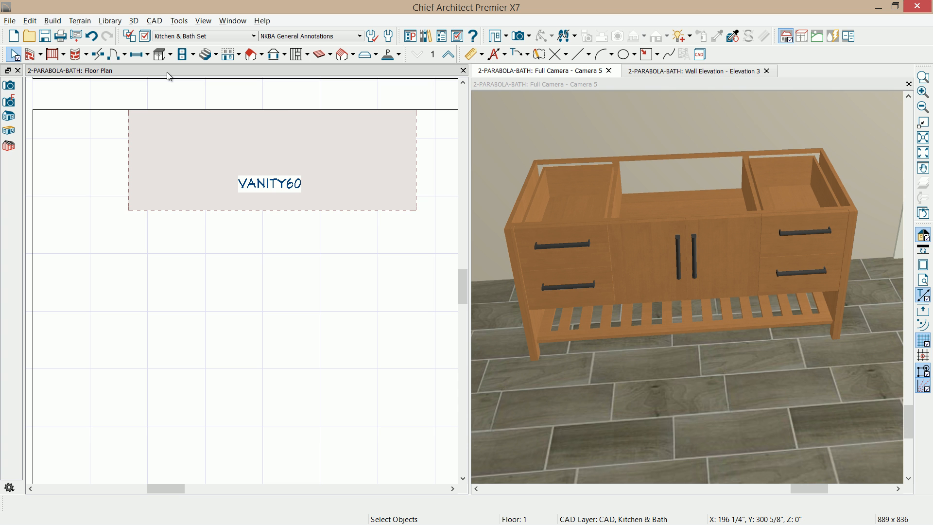
Step: Draw a rectangular custom countertop 62" wide and 22" deep in the floor plan, just in front of the vanity cabinet
left_click(169, 55)
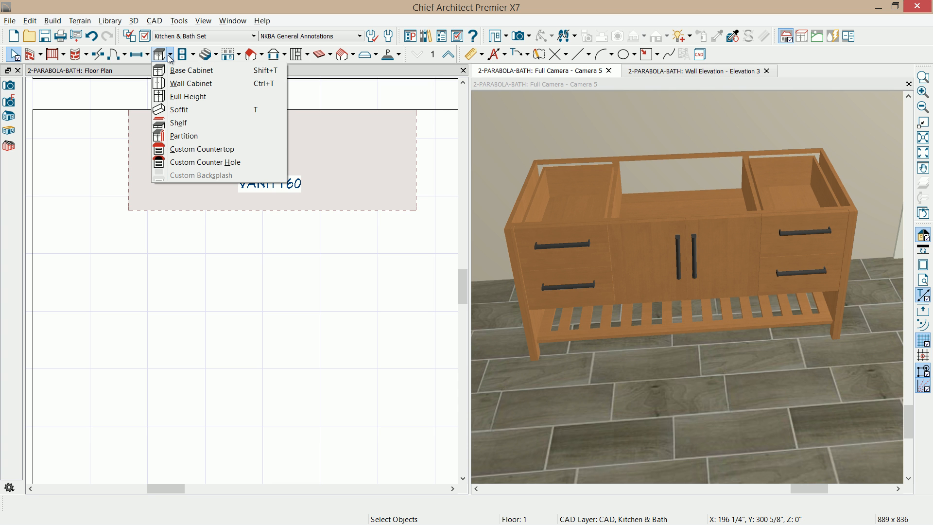
left_click(209, 149)
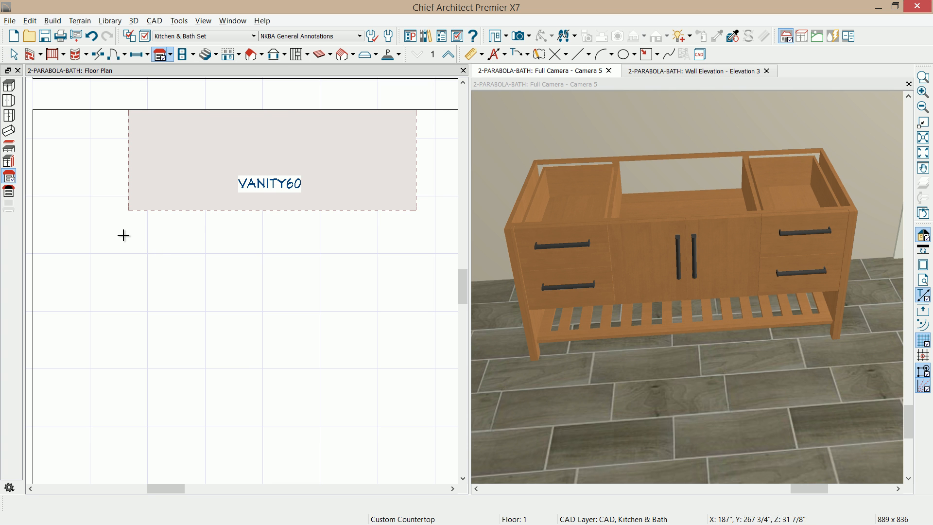
left_click_drag(118, 230, 420, 333)
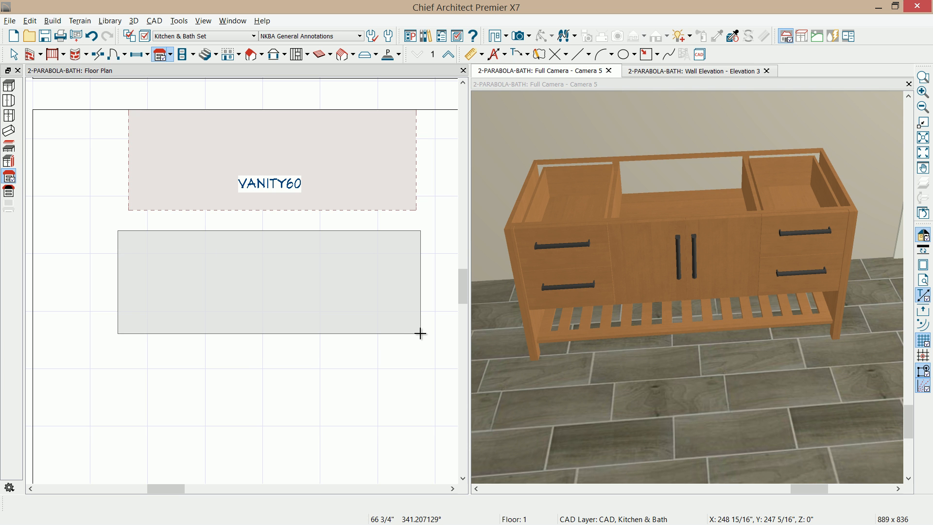
key("Tab")
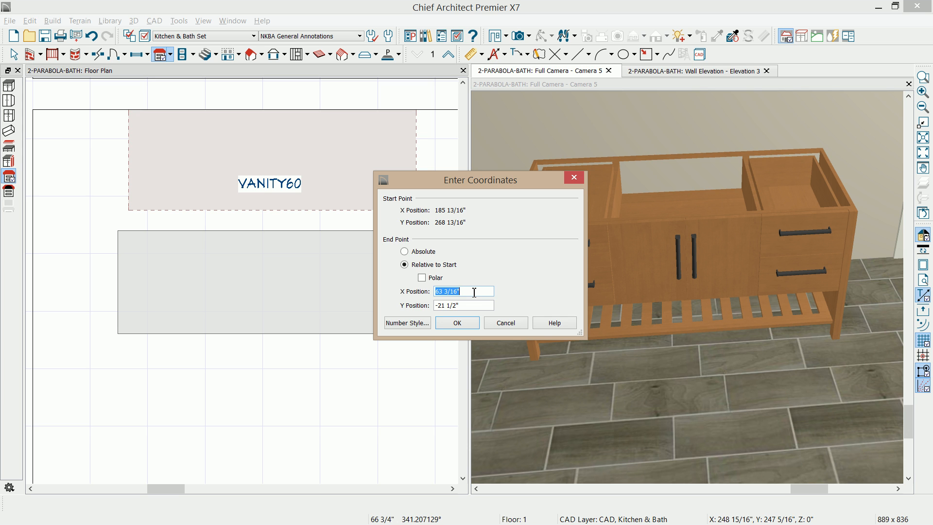
type("62")
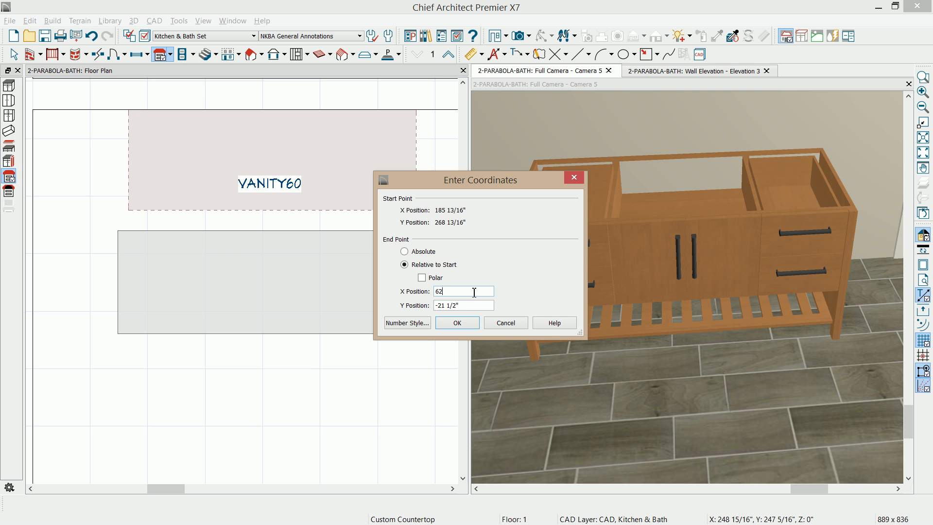
left_click(446, 307)
left_click_drag(441, 306, 502, 307)
type("2")
left_click(457, 323)
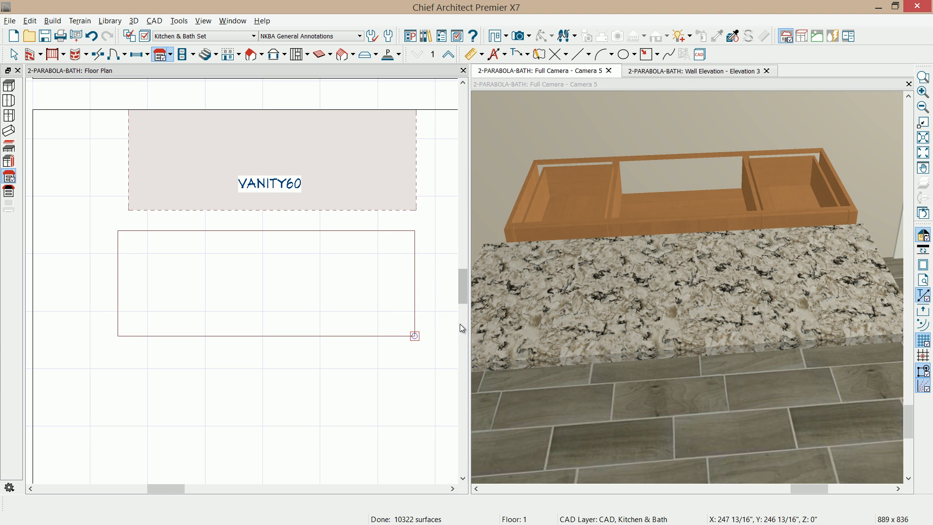
Step: Detach the custom countertop's height and thickness from the cabinet, setting its top height to 36 7/8" and thickness to 5"
middle_click_drag(596, 335, 600, 316)
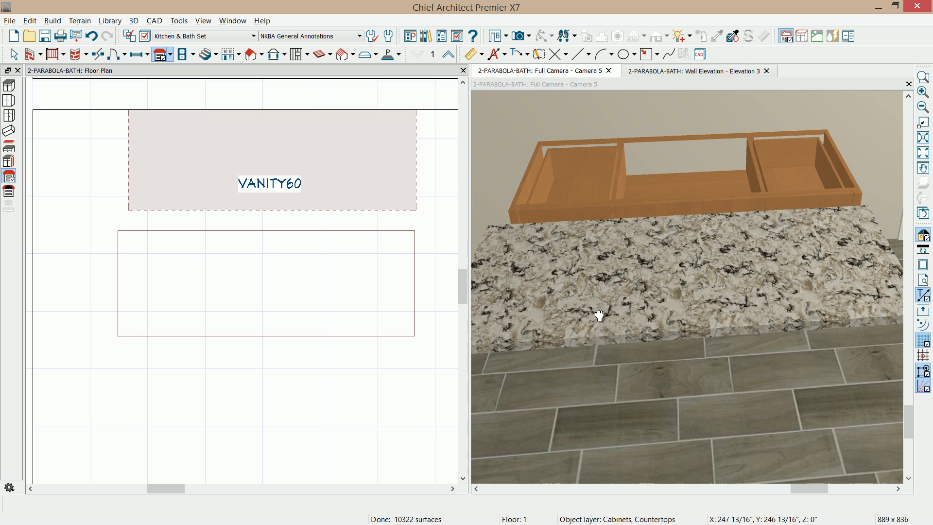
left_click(614, 360)
left_click_drag(613, 369, 603, 308)
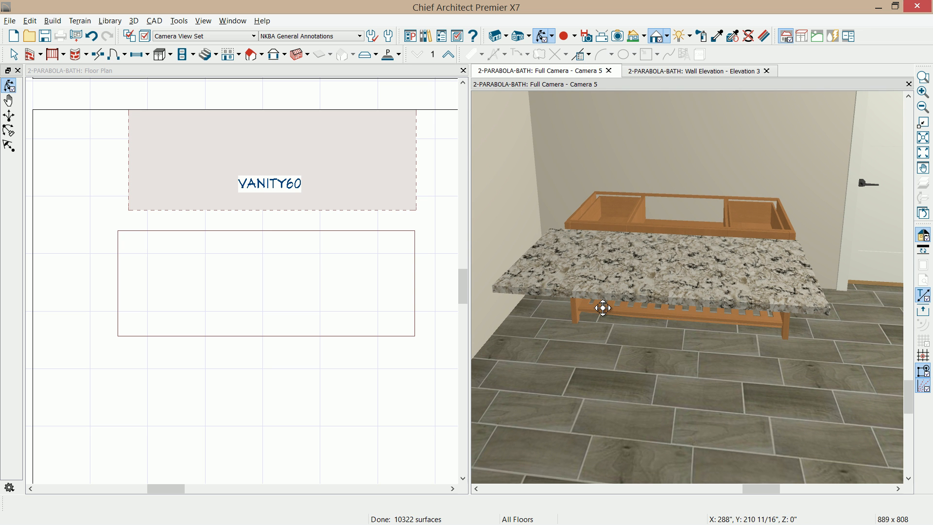
left_click(228, 336)
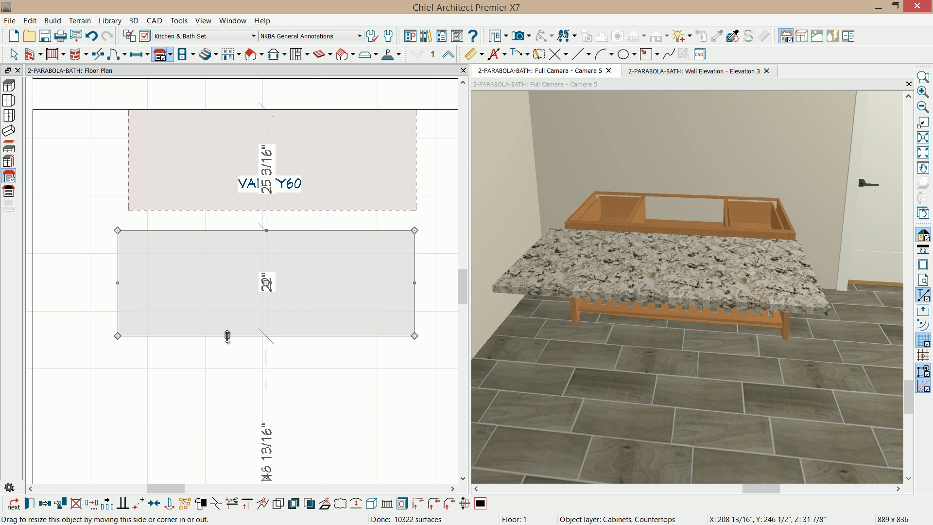
double_click(227, 336)
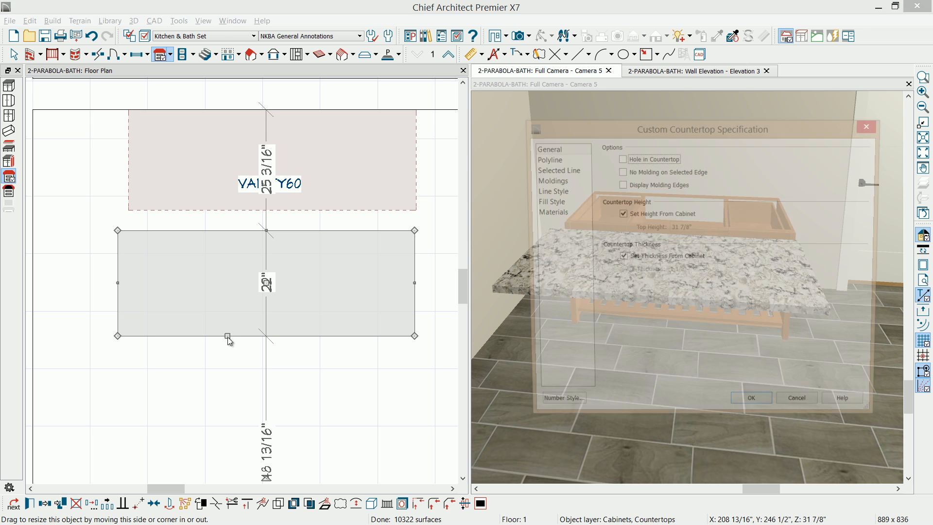
left_click(625, 215)
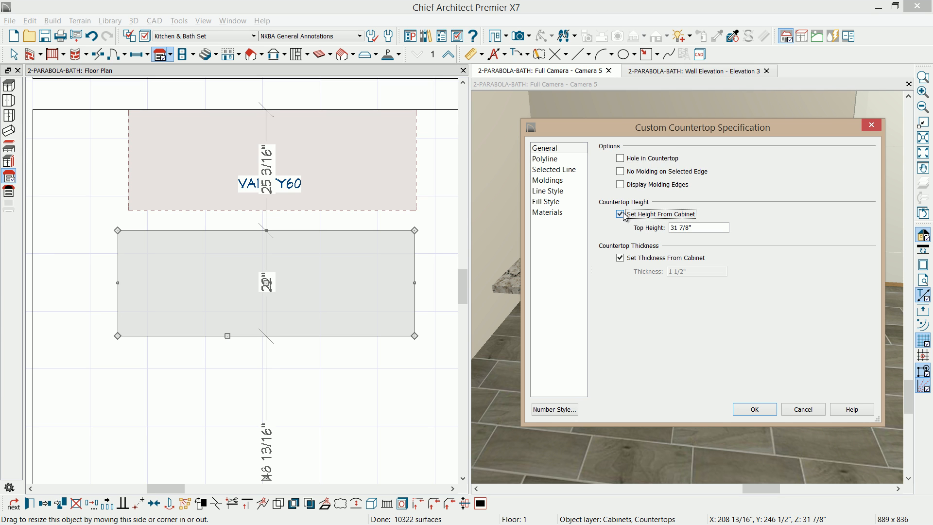
left_click(678, 228)
key("BackSpace")
type("6")
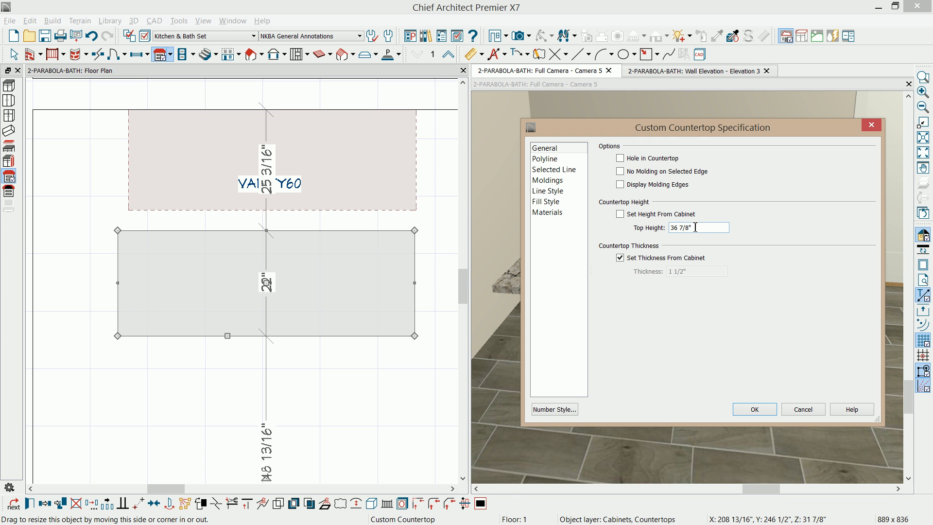
left_click(620, 258)
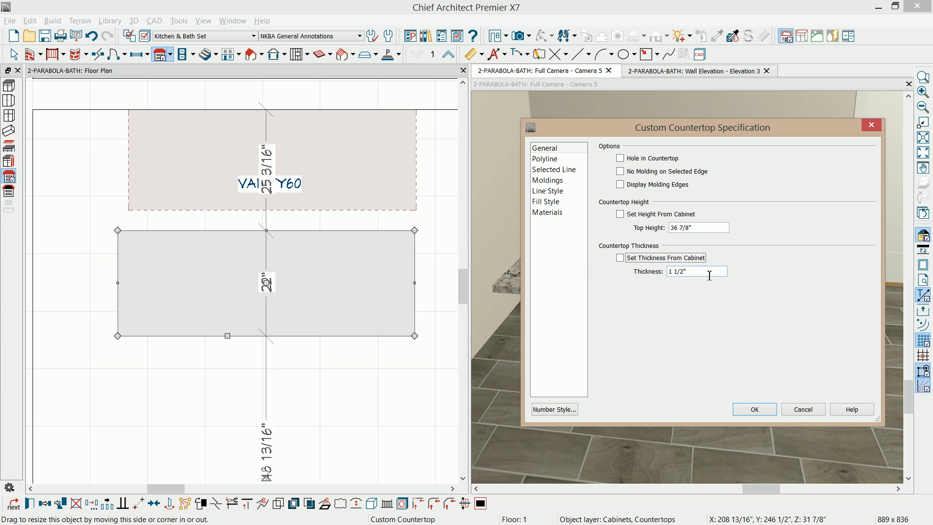
key("Tab")
type("5")
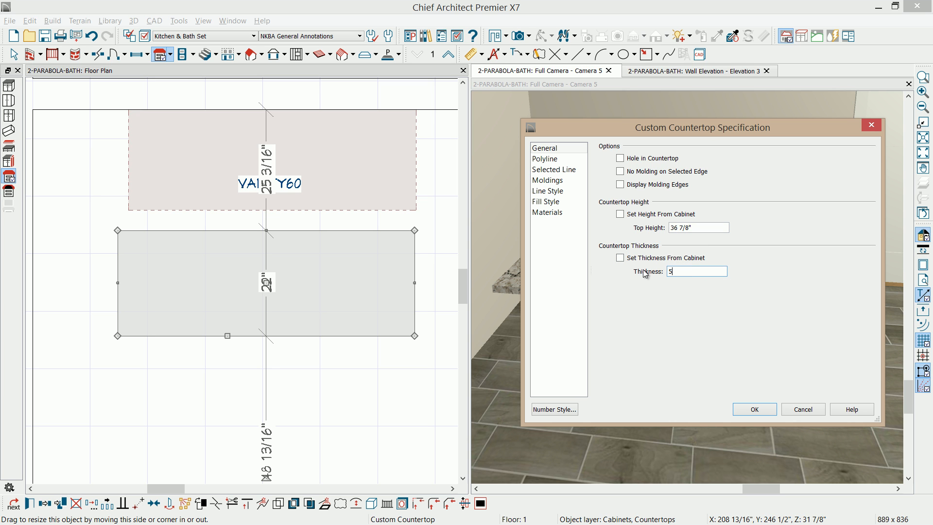
left_click(757, 411)
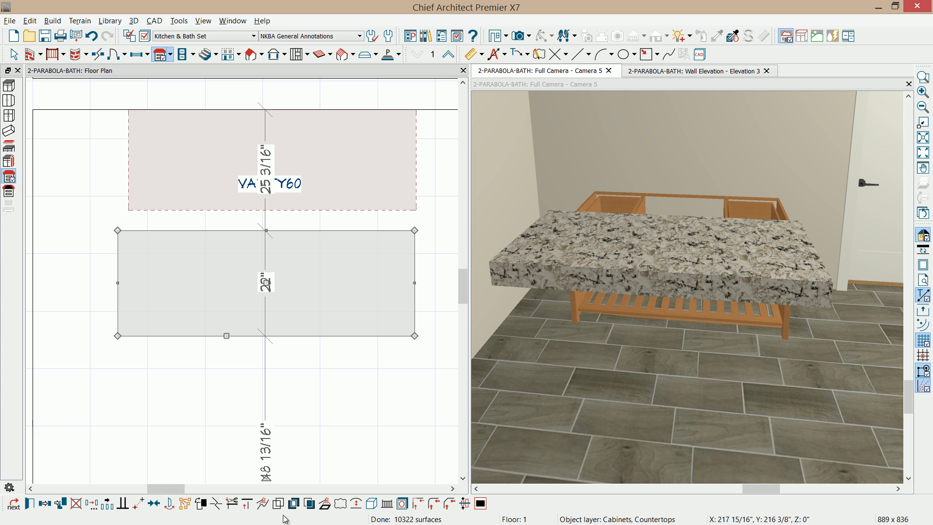
Step: Move the custom countertop over the vanity against the back wall and centre it on the cabinet
left_click(153, 504)
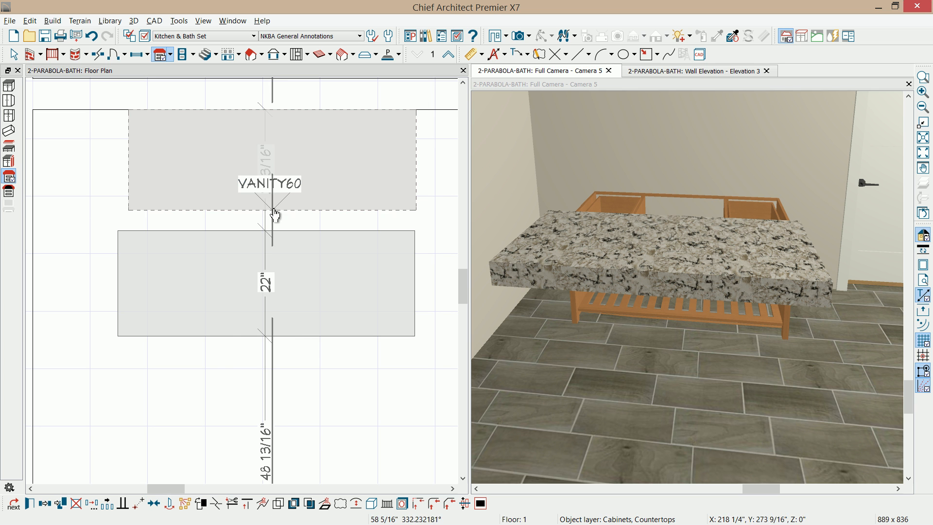
left_click(270, 201)
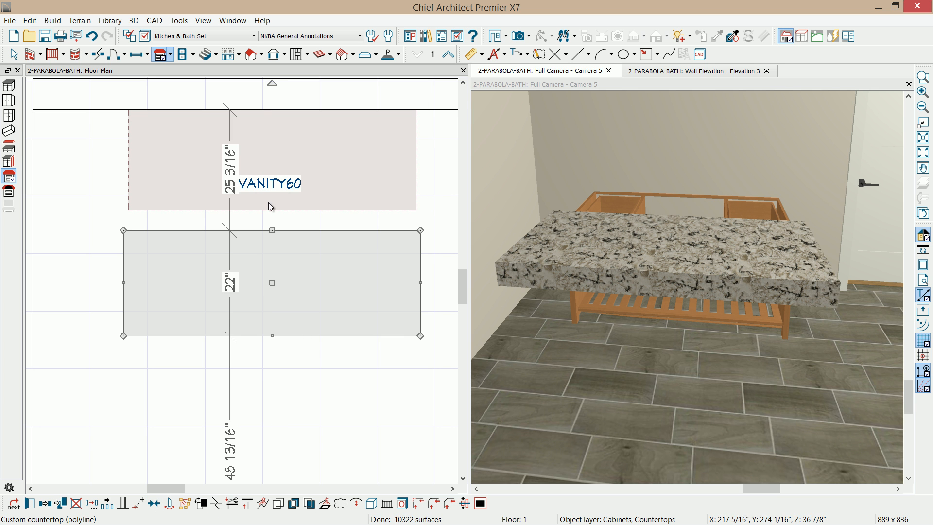
left_click_drag(274, 284, 267, 159)
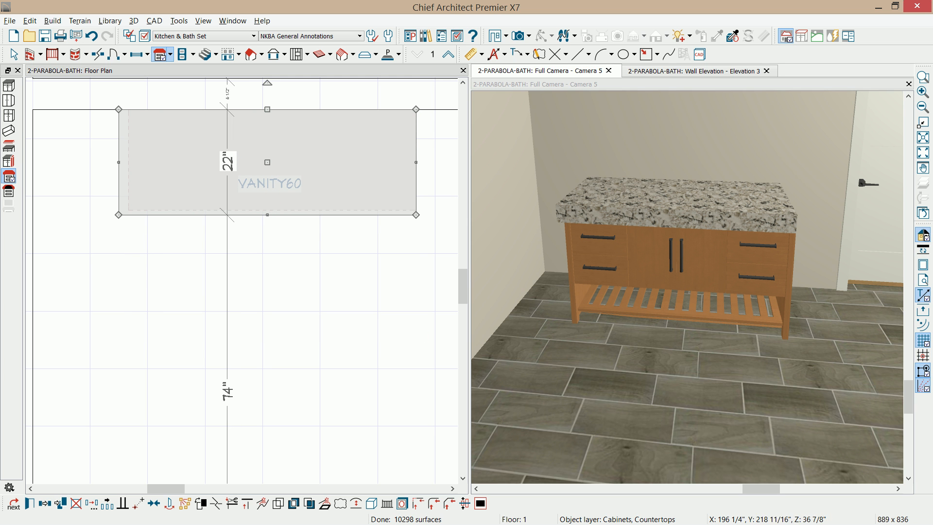
left_click(154, 503)
left_click(273, 216)
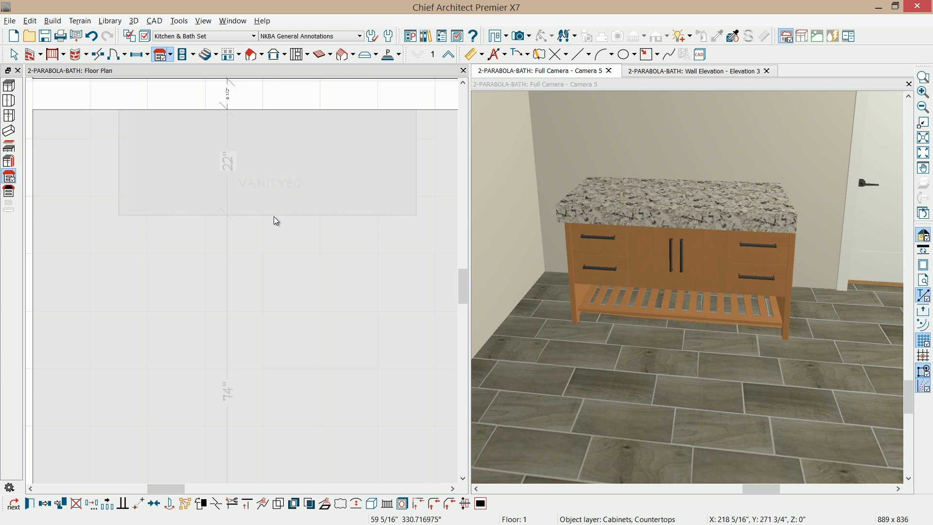
left_click(274, 209)
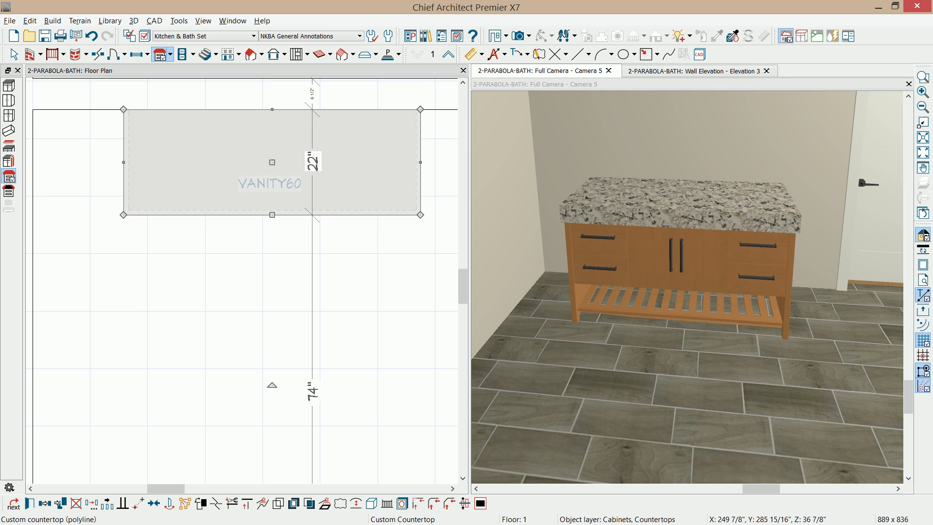
Step: Examine the sink and countertop design in the reference pictures vanity1.PNG and Parabola-vanity-WM.png in Windows Photo Viewer, moving both aside
left_click_drag(753, 164, 704, 148)
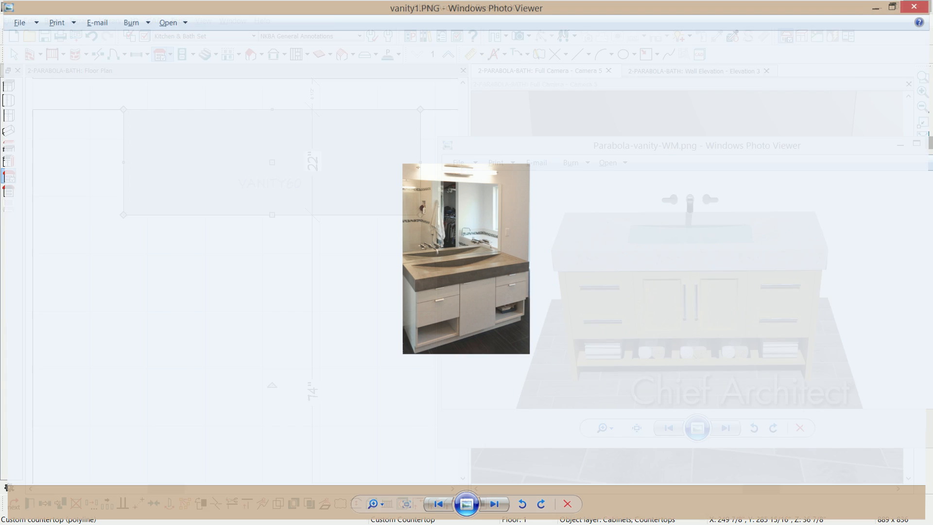
left_click_drag(491, 6, 625, 105)
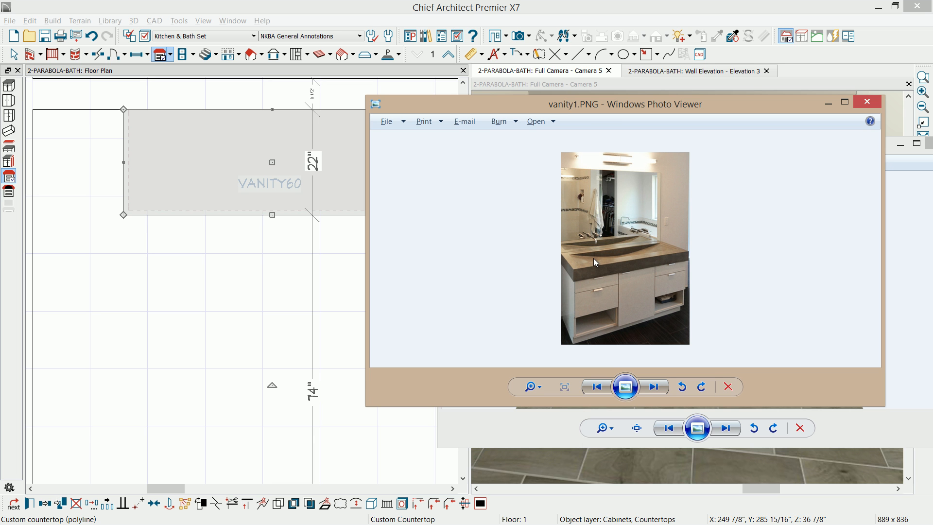
left_click_drag(542, 104, 932, 130)
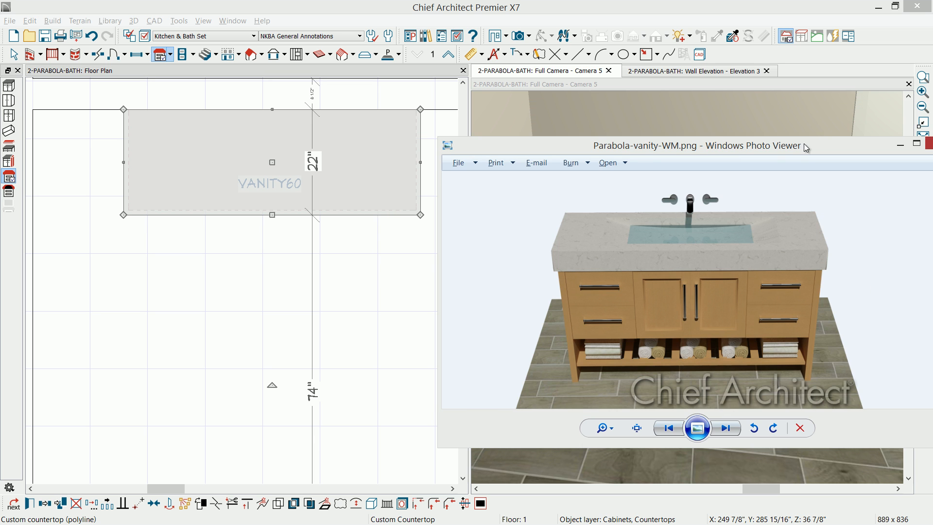
left_click_drag(765, 146, 932, 157)
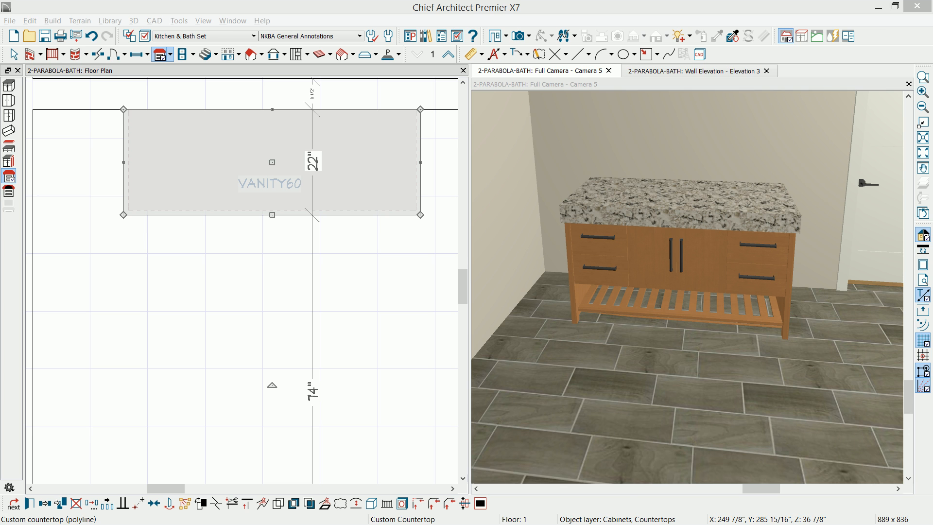
Step: Draw a 42" horizontal CAD line above the countertop in the vanity's wall elevation view
left_click(693, 73)
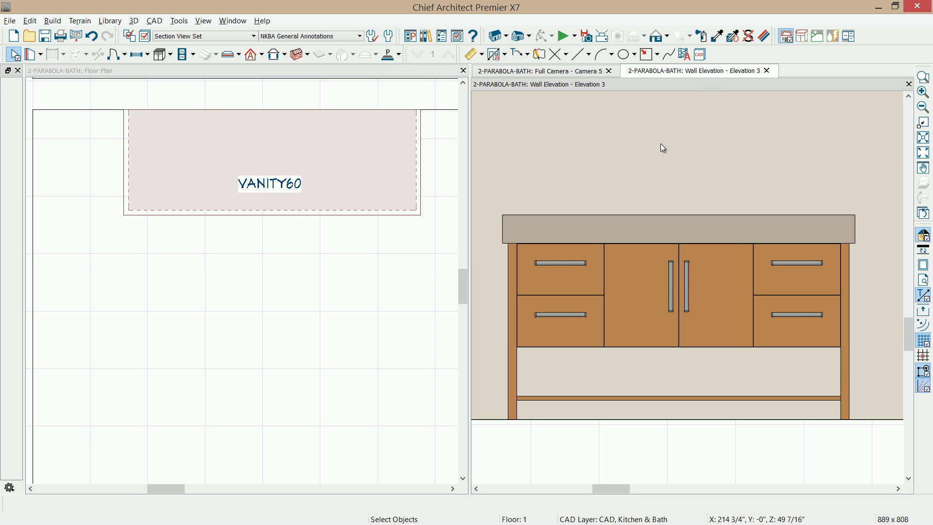
middle_click_drag(648, 105, 652, 138)
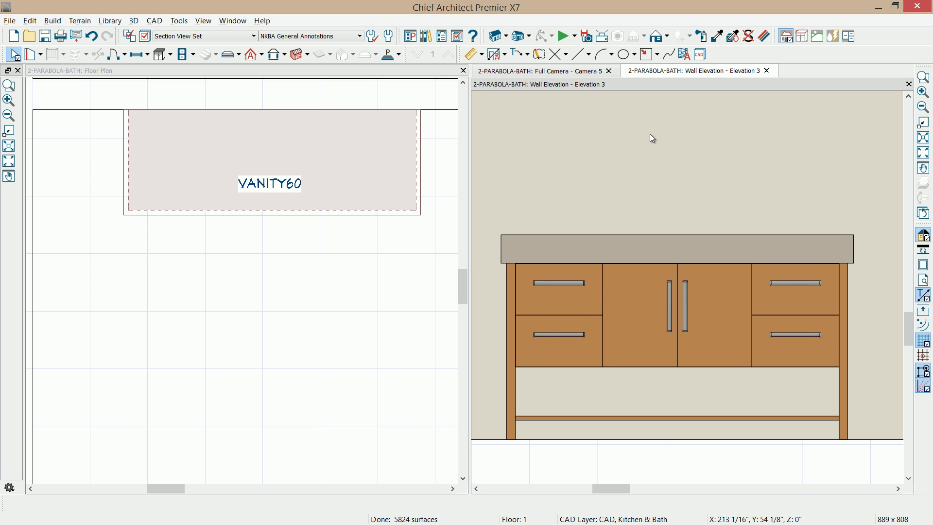
key("l")
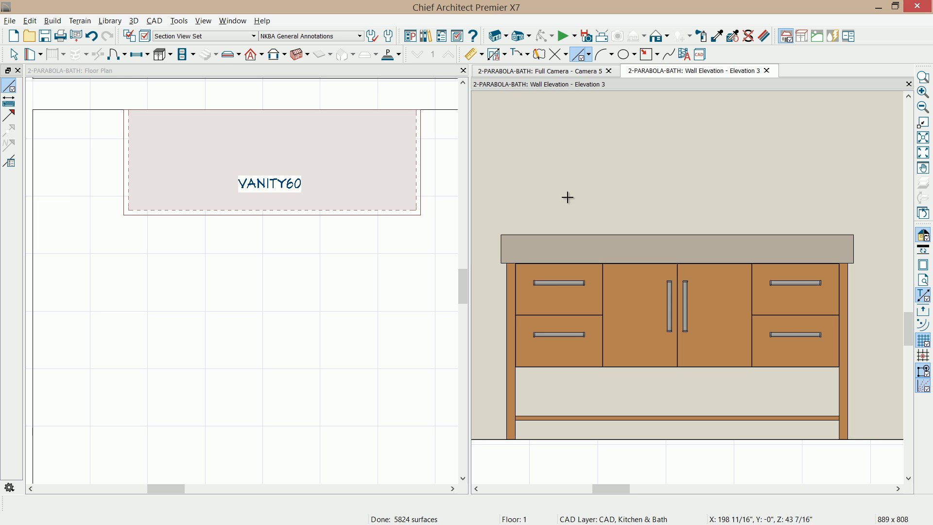
left_click(535, 171)
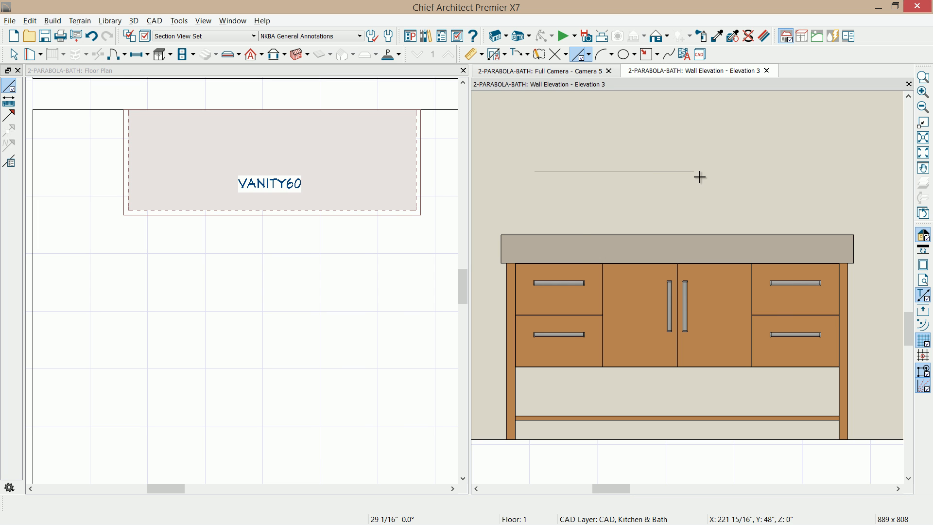
key("Tab")
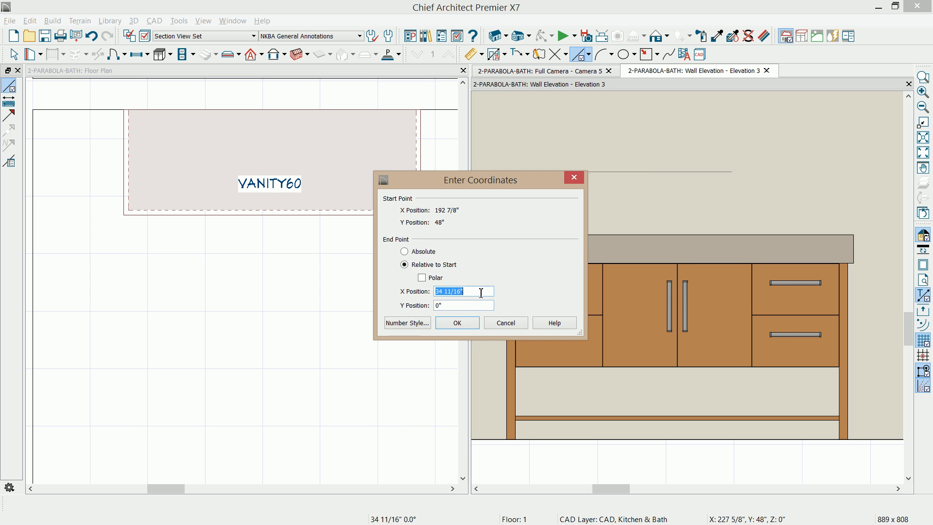
type("42")
left_click(456, 323)
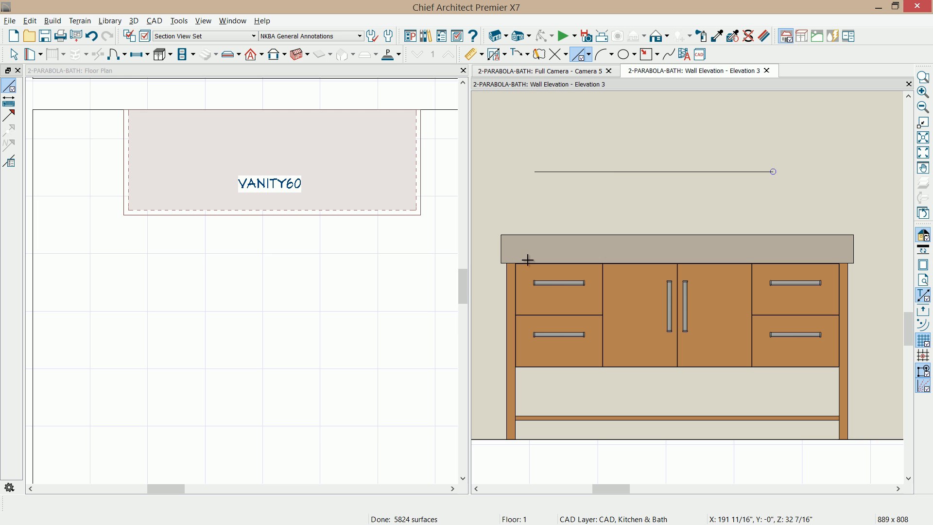
Step: Copy the 42" line in place, convert the copy to an arc and bow it downward to form a shallow basin profile
left_click(614, 173)
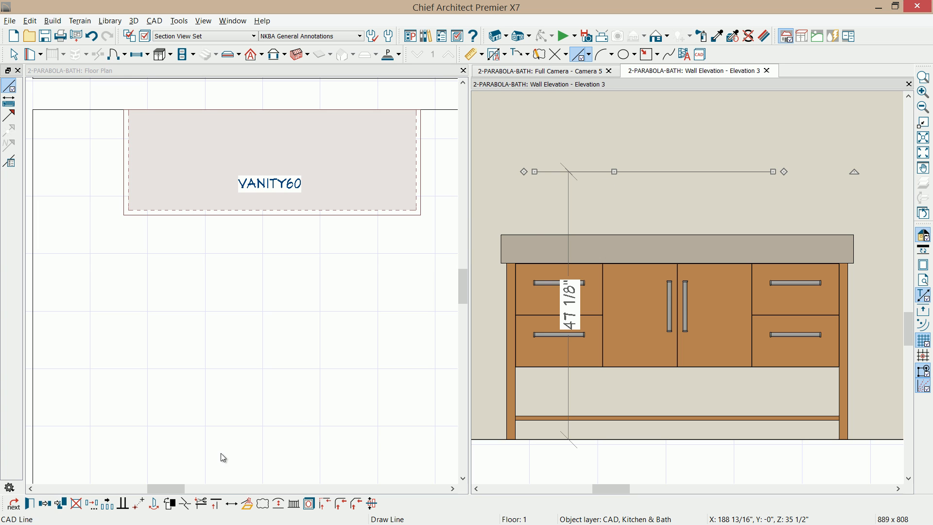
left_click(61, 505)
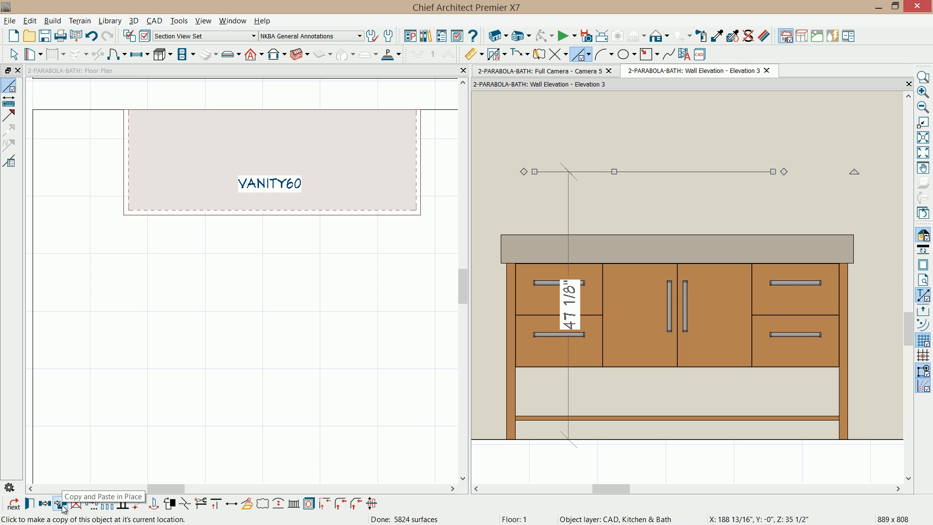
left_click(279, 504)
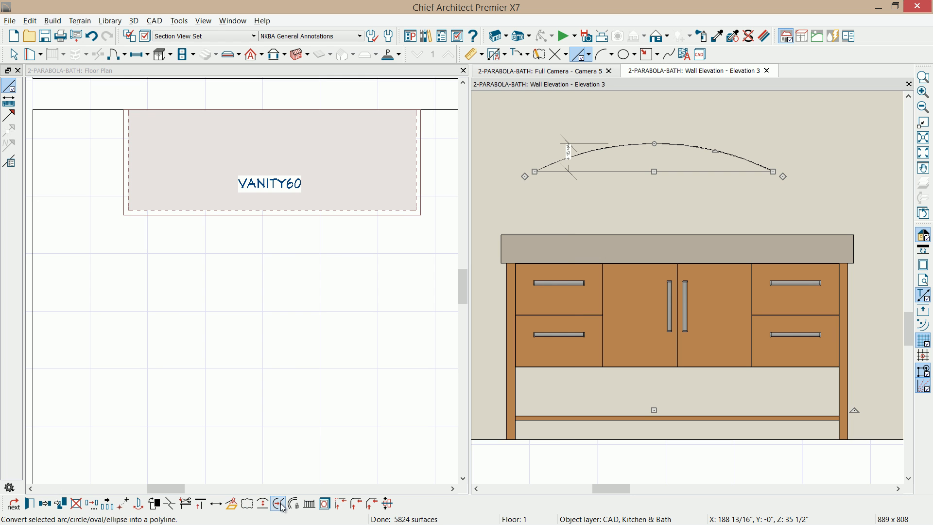
left_click_drag(716, 148, 639, 197)
key("Escape")
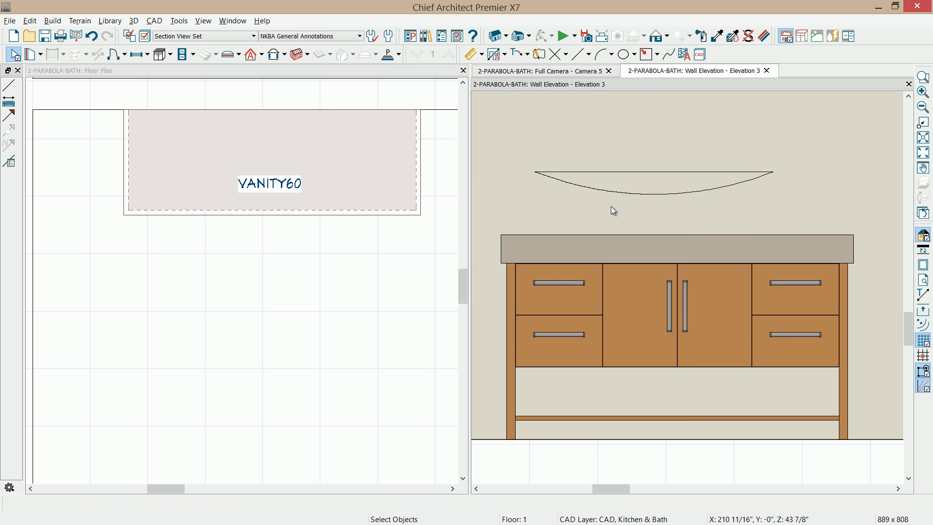
scroll(695, 188, "up", 2)
scroll(683, 241, "up", 2)
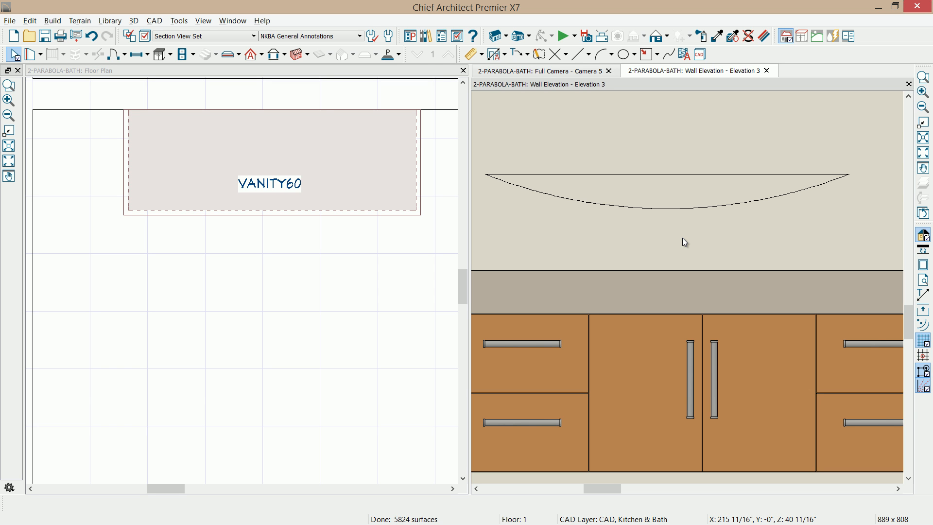
Step: Convert the arc of the basin profile into a polyline with 60 sides
left_click(691, 209)
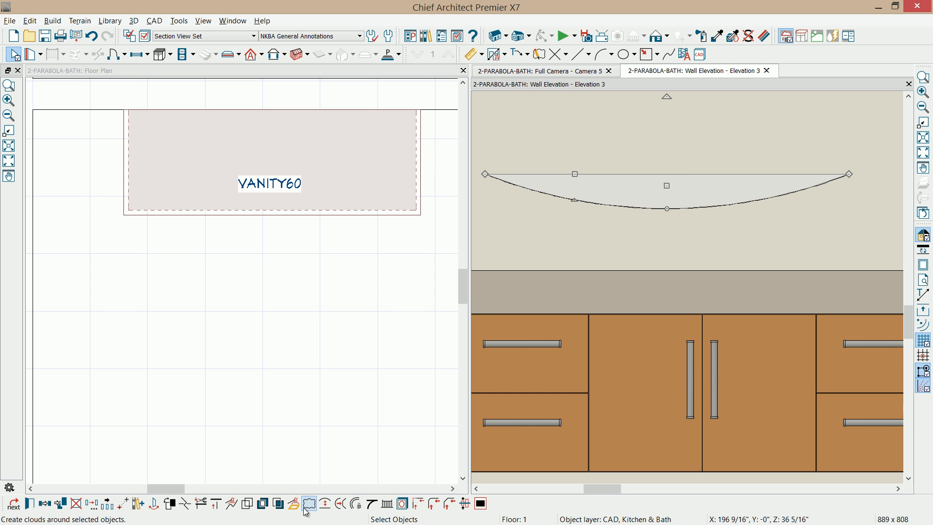
left_click(340, 503)
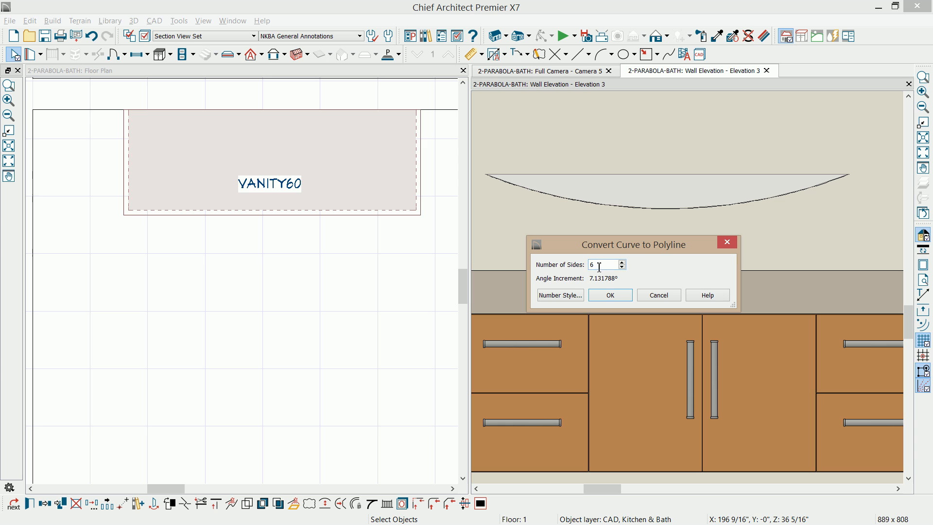
left_click(616, 267)
type("0")
left_click(611, 295)
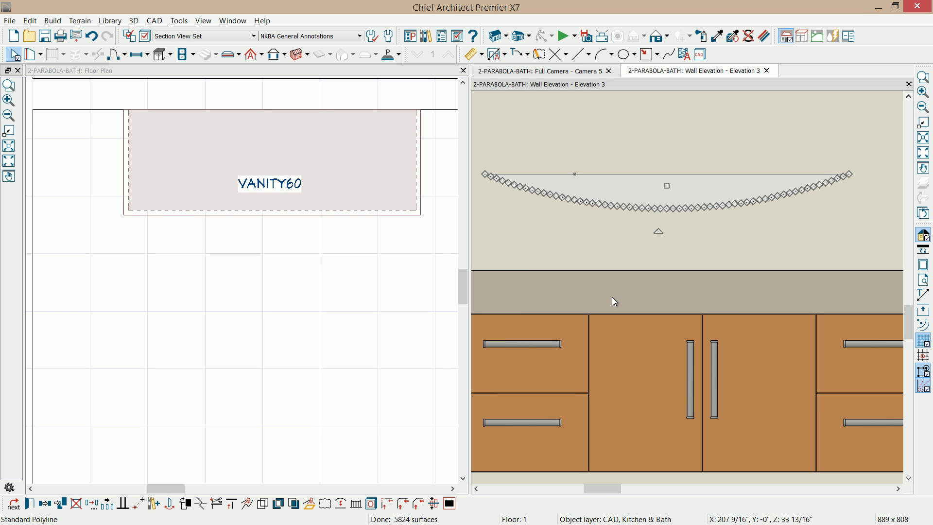
key("Escape")
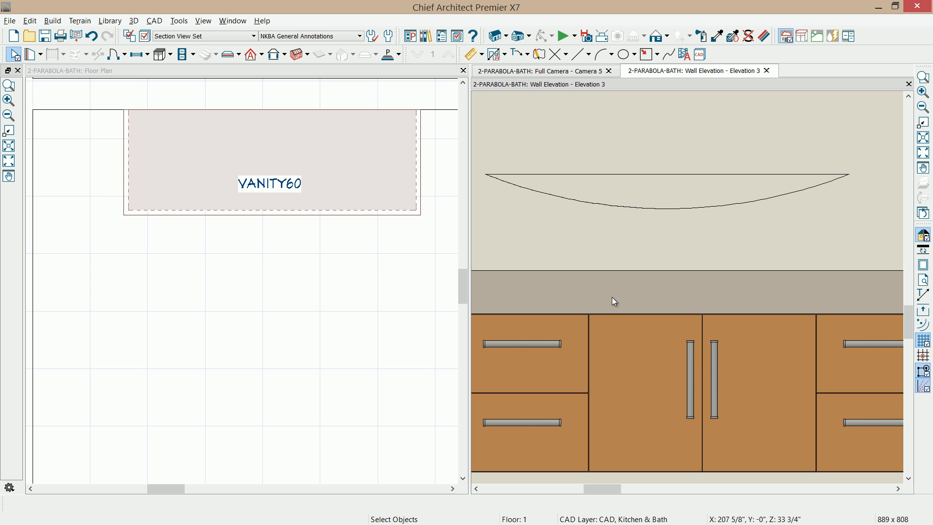
Step: Convert the closed basin profile into a polyline solid with a thickness of 15"
left_click(615, 205)
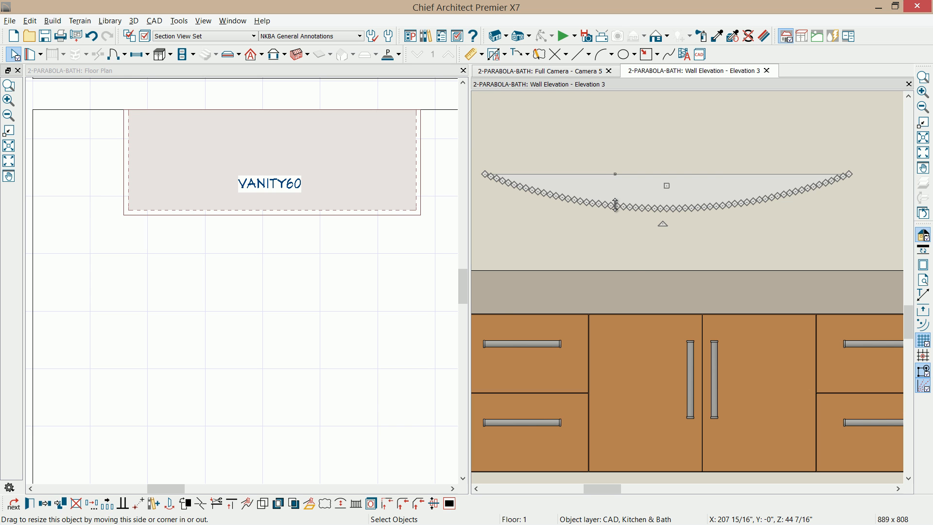
left_click(309, 503)
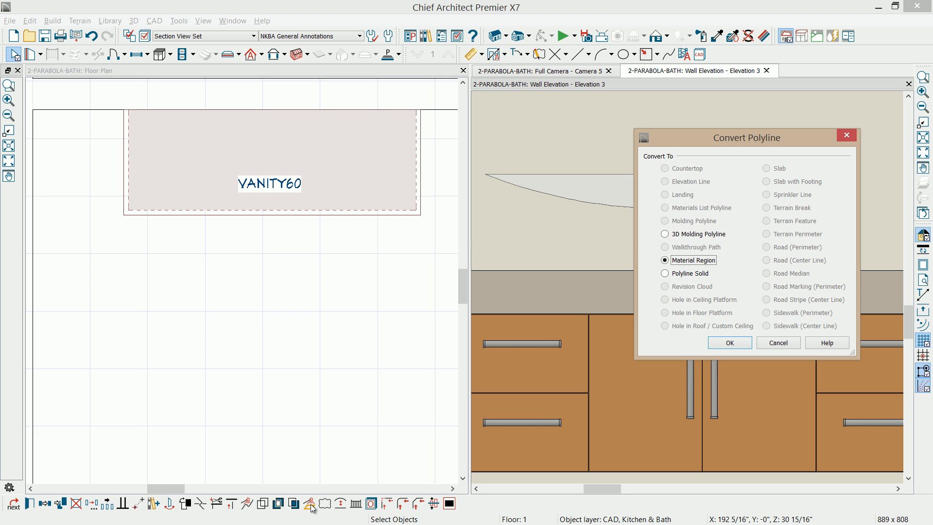
left_click(671, 274)
left_click(728, 343)
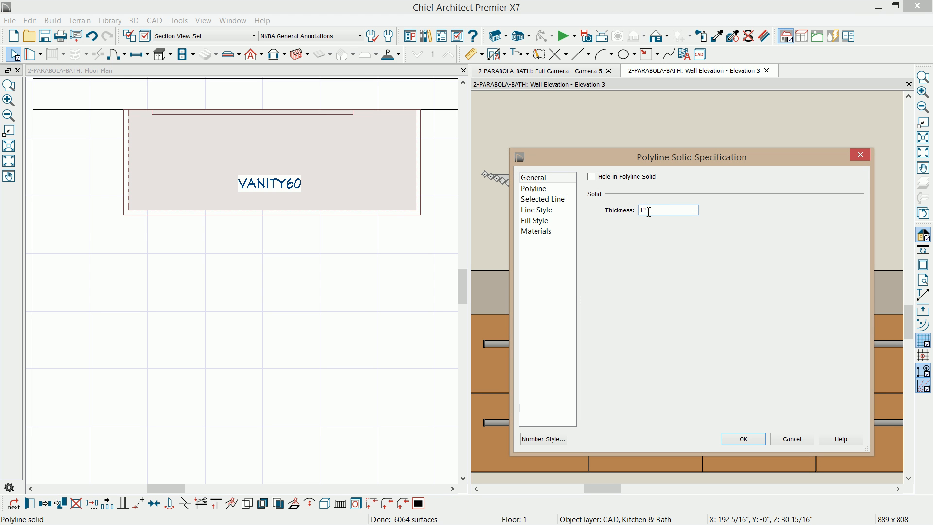
type("15")
left_click(747, 439)
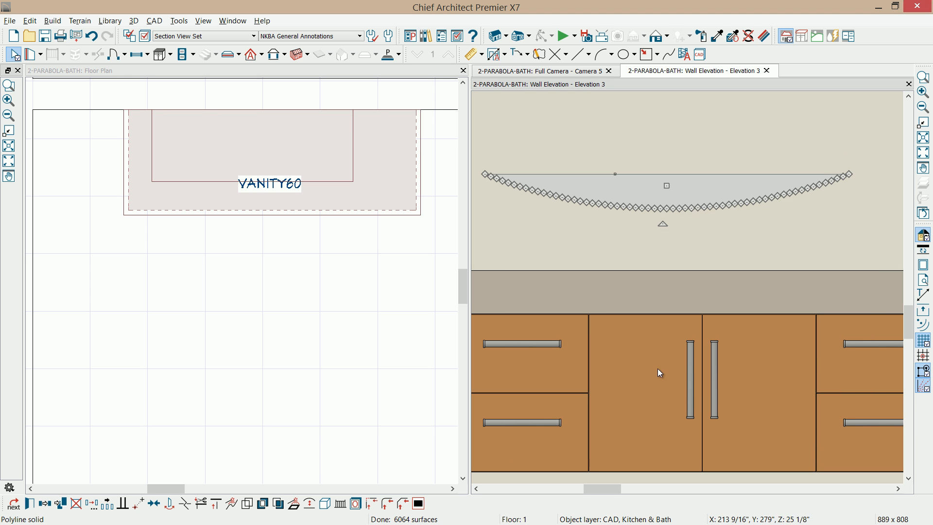
Step: Centre the basin solid on the vanity cabinet in the floor plan, both along its width and front to back
left_click(351, 170)
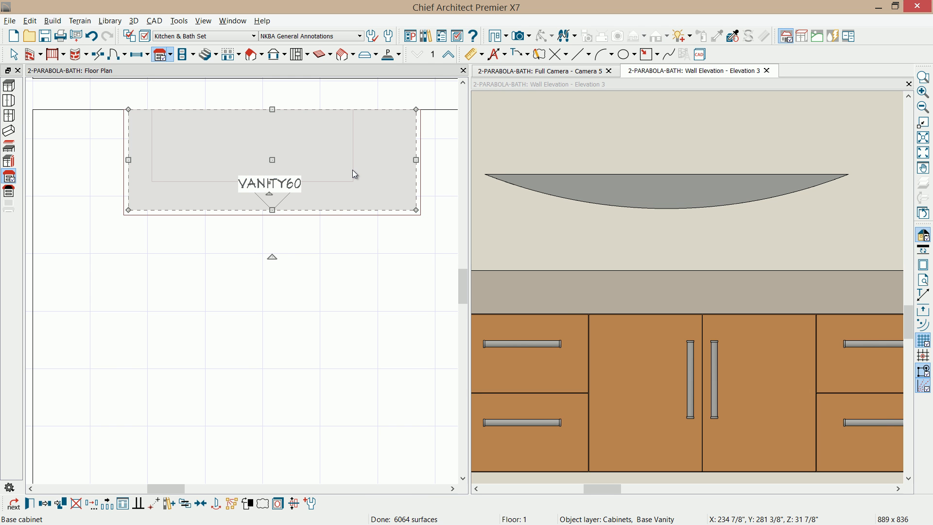
left_click(352, 170)
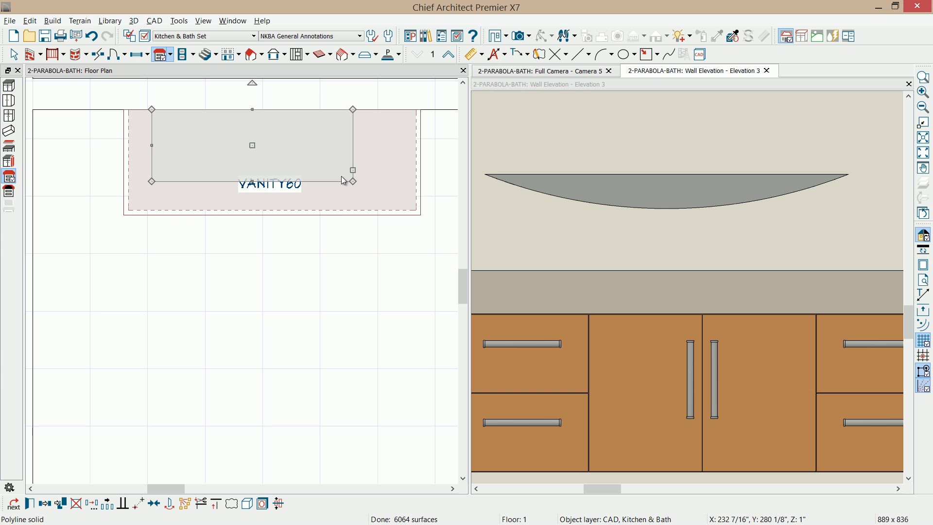
left_click(154, 503)
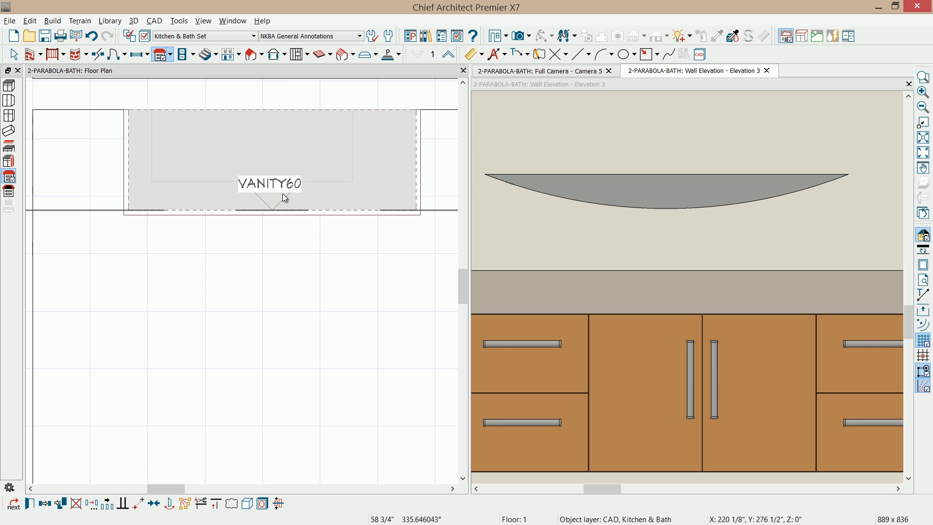
left_click(273, 216)
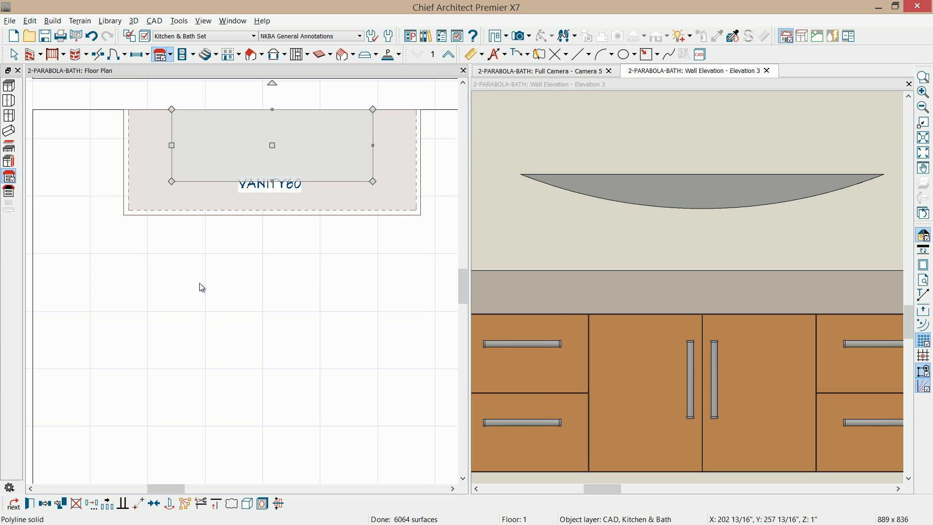
left_click(141, 505)
left_click(128, 150)
left_click(129, 161)
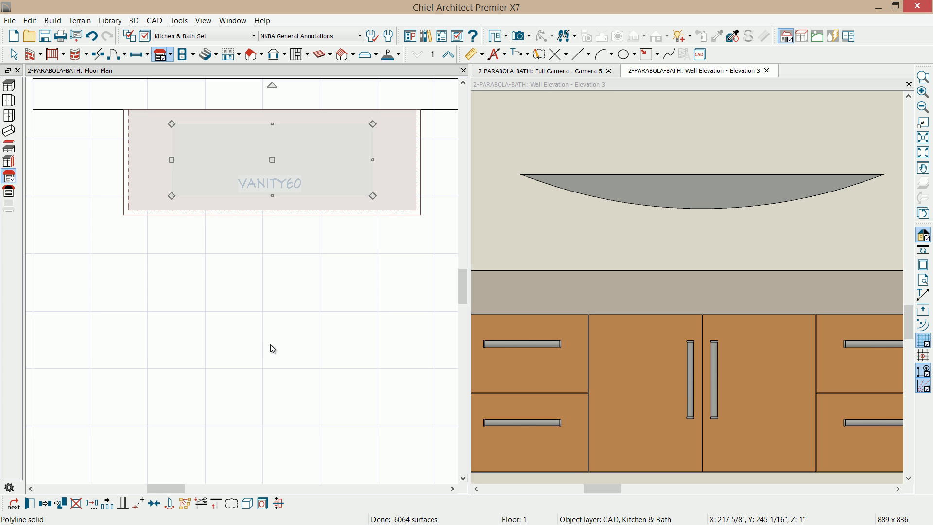
Step: Convert the basin shape and the countertop to 3D solids, and lower the basin solid until it is flush with the countertop's top surface
left_click(251, 507)
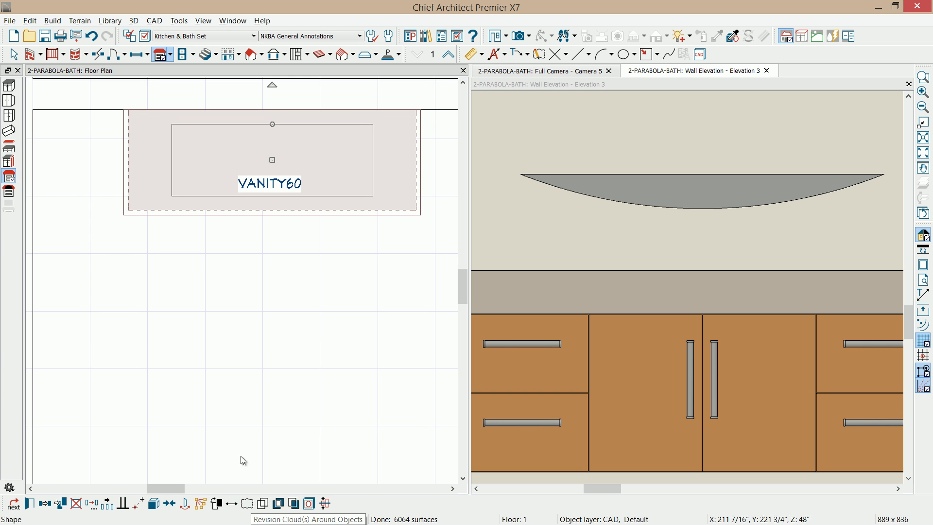
left_click(273, 215)
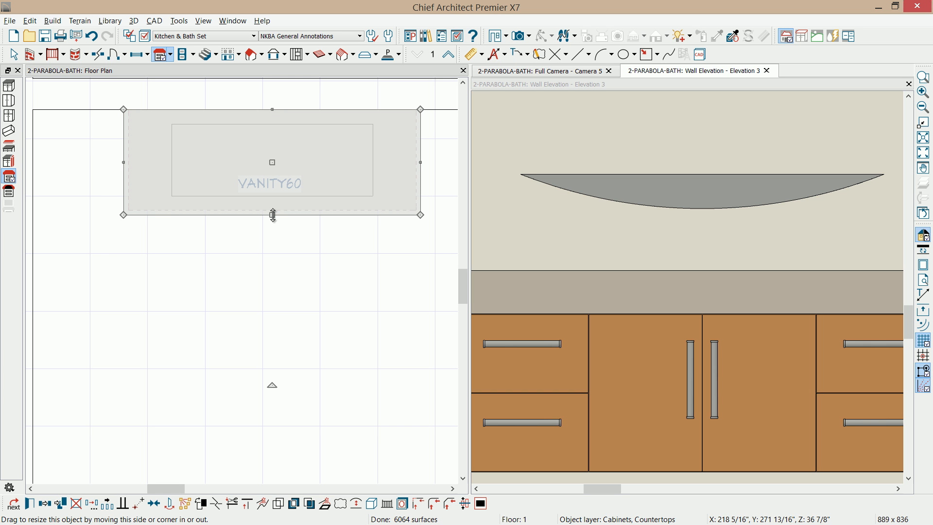
left_click(372, 503)
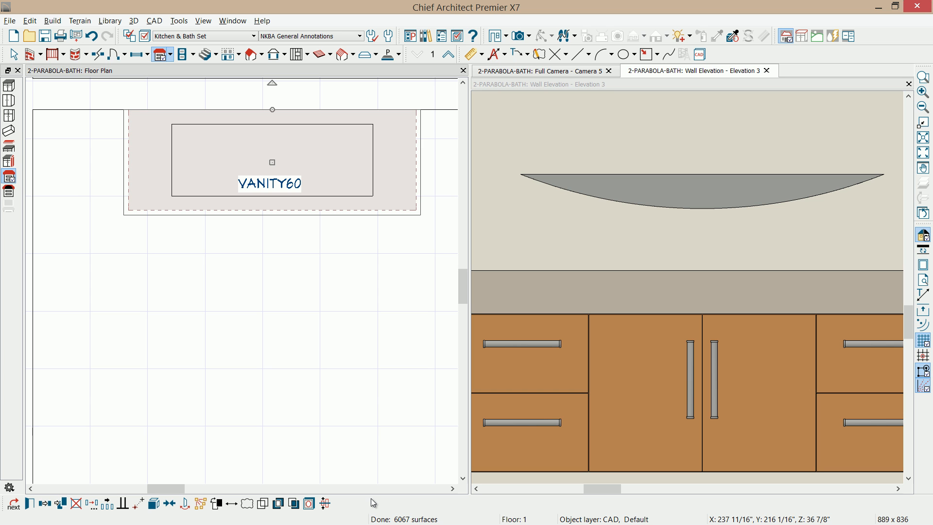
left_click(723, 193)
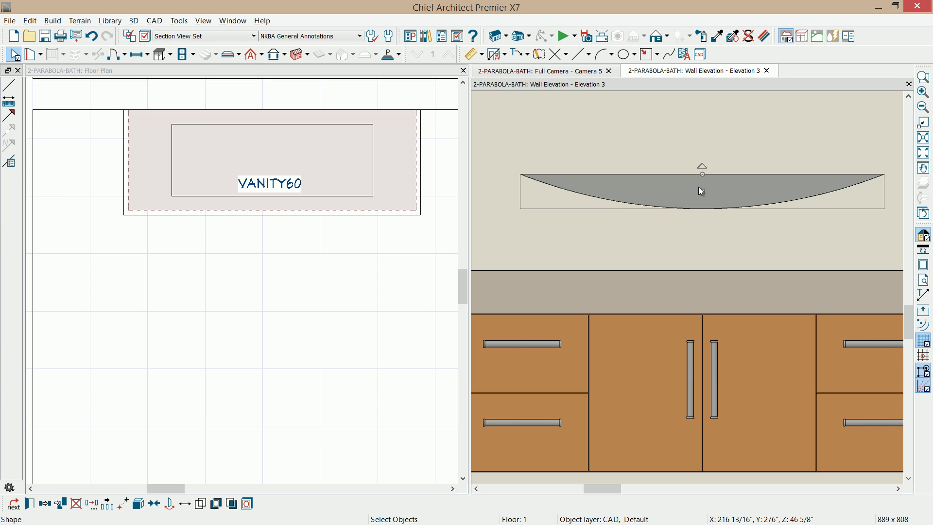
left_click_drag(701, 193, 698, 287)
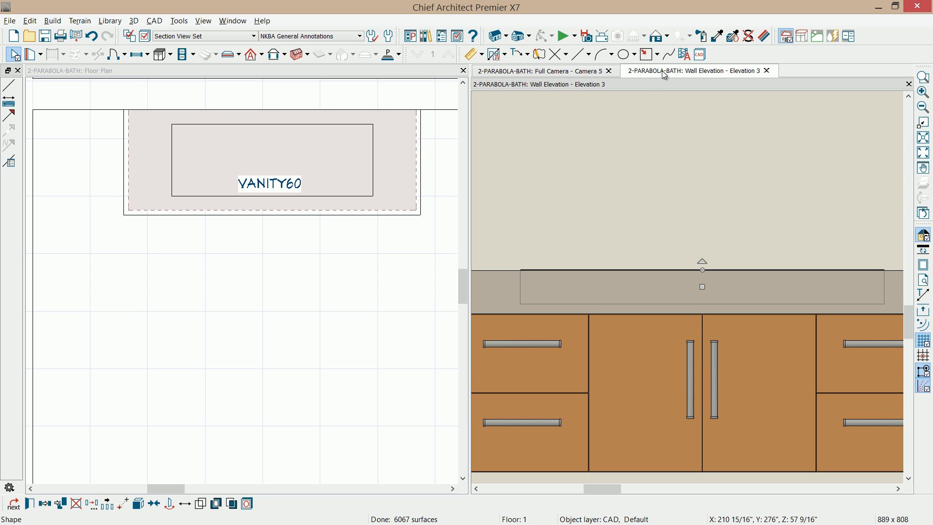
Step: Check the basin solid's placement inside the countertop in the camera view using Glass House rendering, and restore Standard rendering
left_click(586, 74)
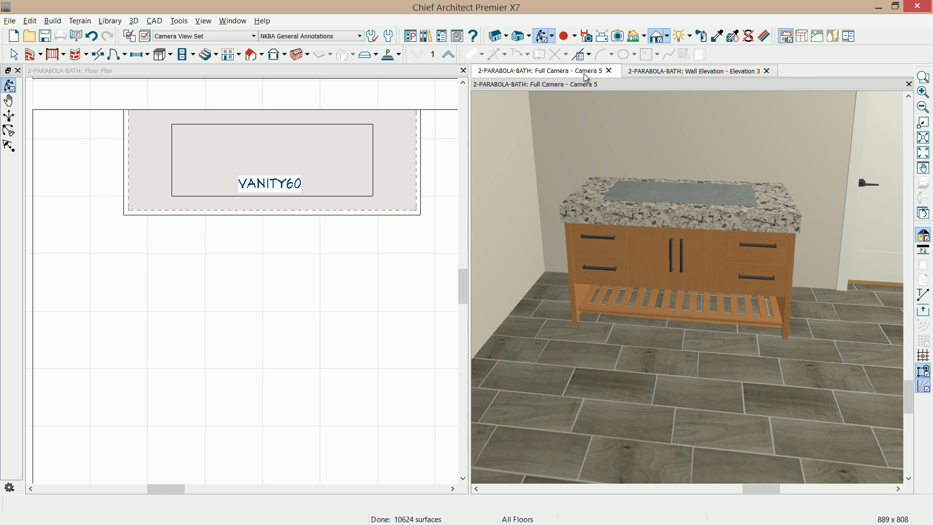
left_click_drag(717, 238, 721, 215)
scroll(704, 218, "up", 5)
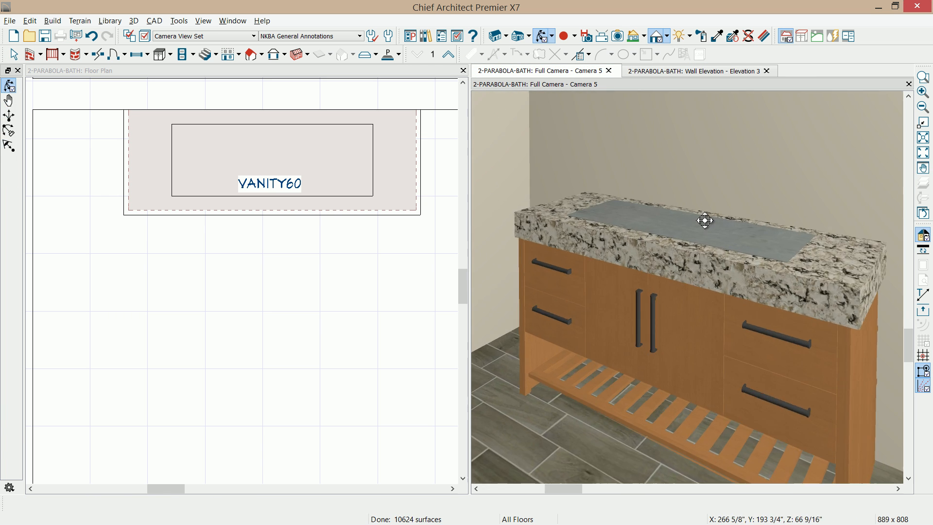
left_click(666, 36)
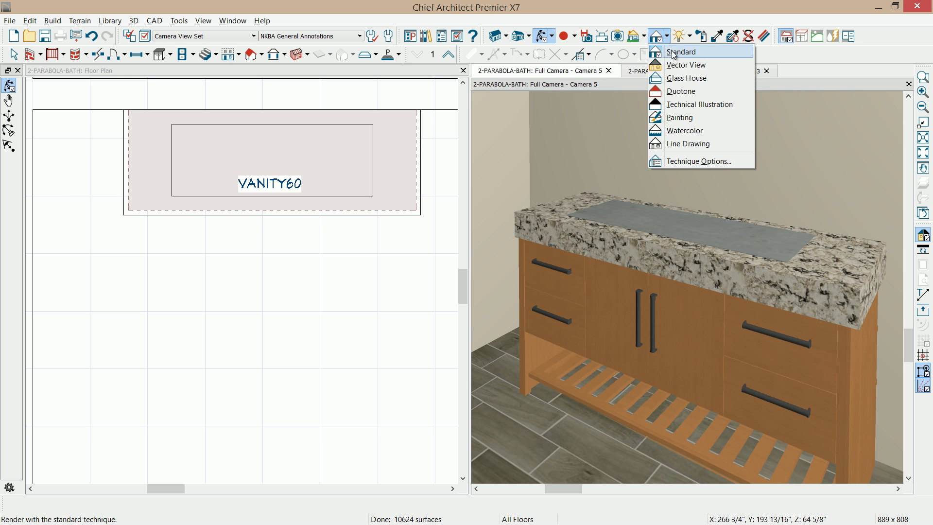
left_click(678, 81)
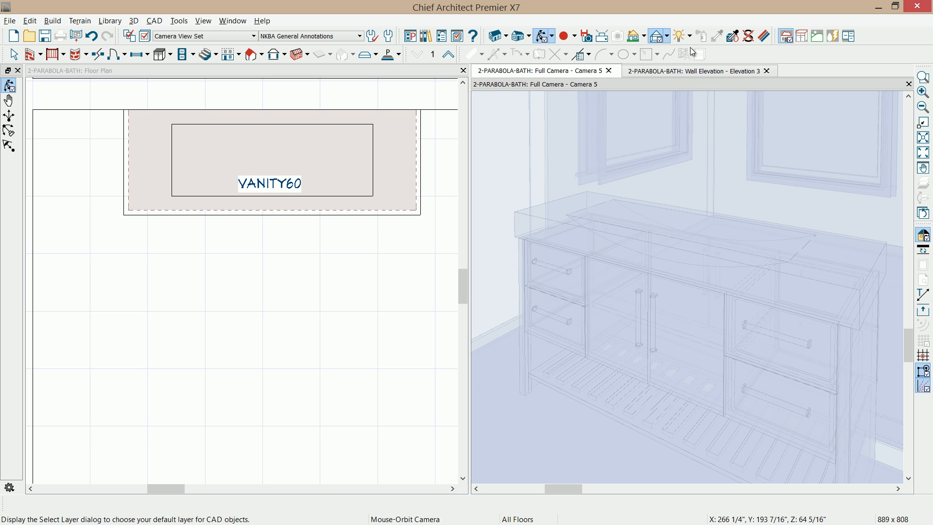
left_click(668, 37)
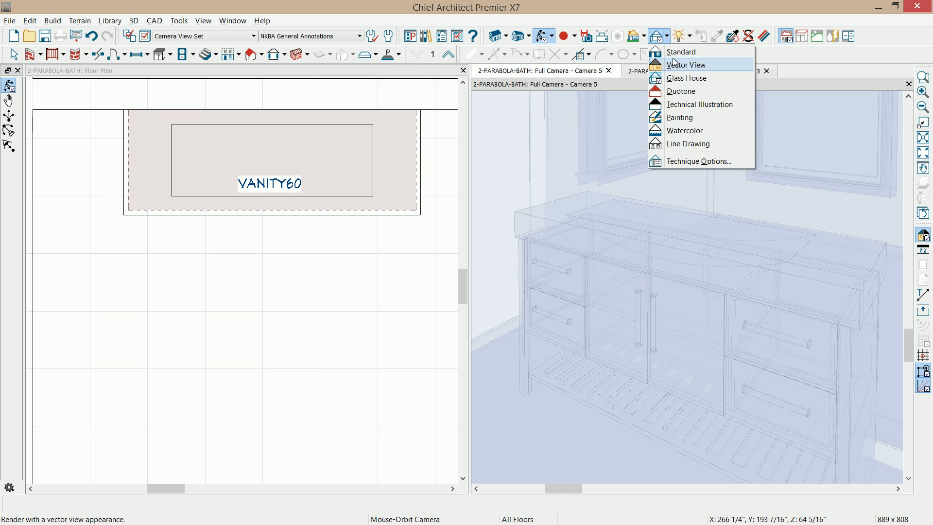
left_click(675, 53)
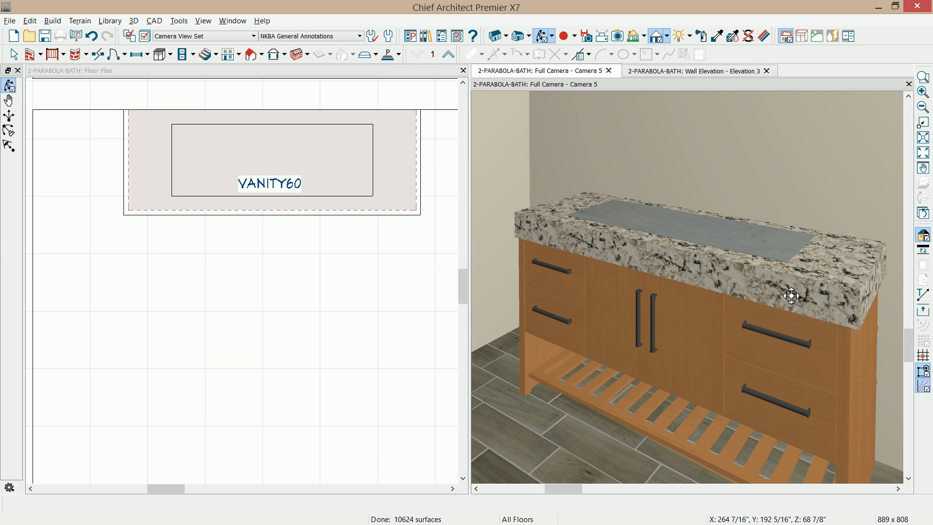
Step: Subtract the basin solid from the countertop solid to carve out the integrated sink
key("space")
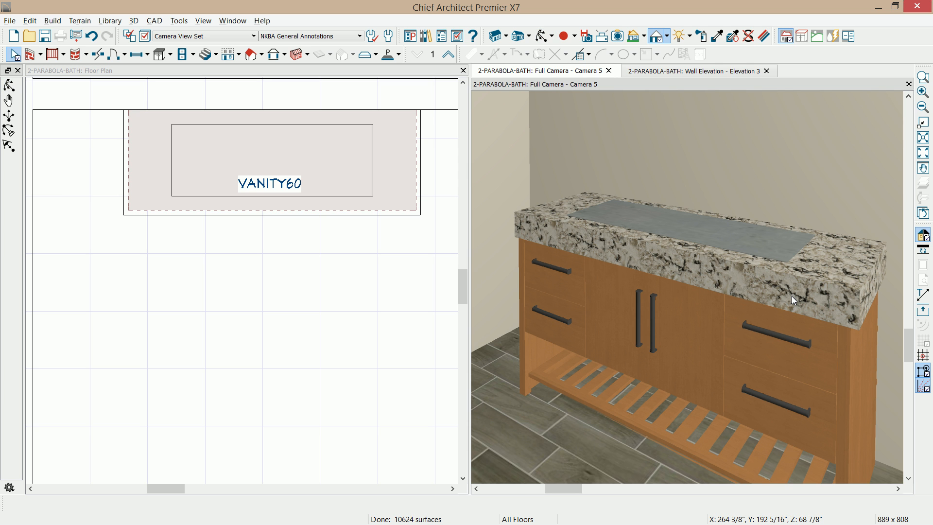
left_click(792, 297)
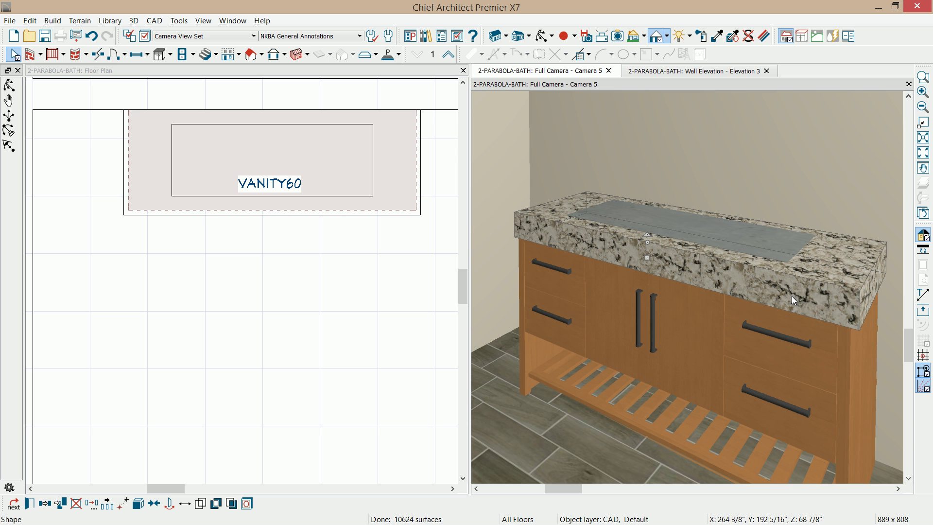
left_click(233, 504)
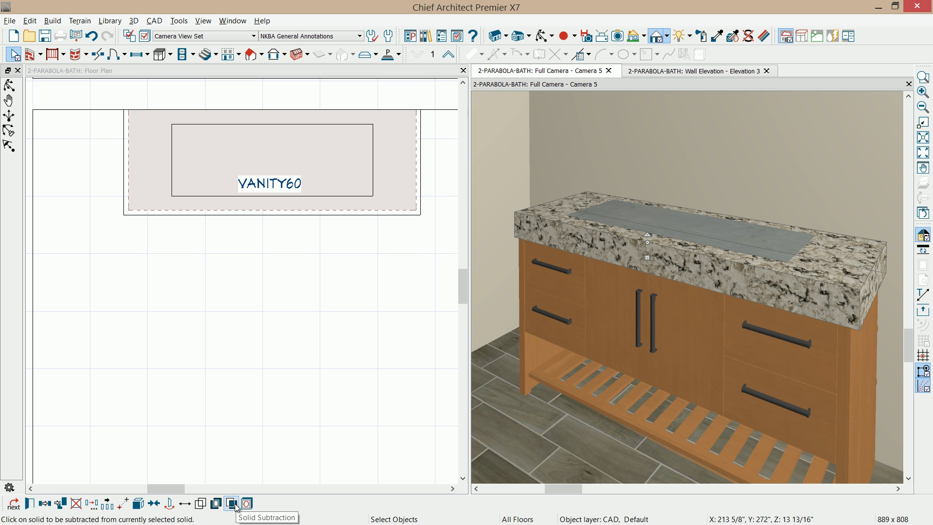
left_click(235, 504)
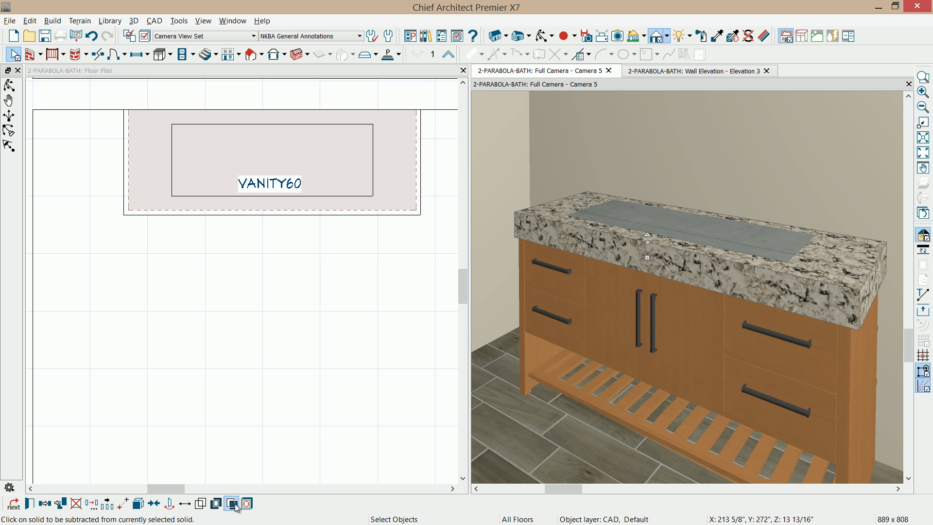
left_click(707, 234)
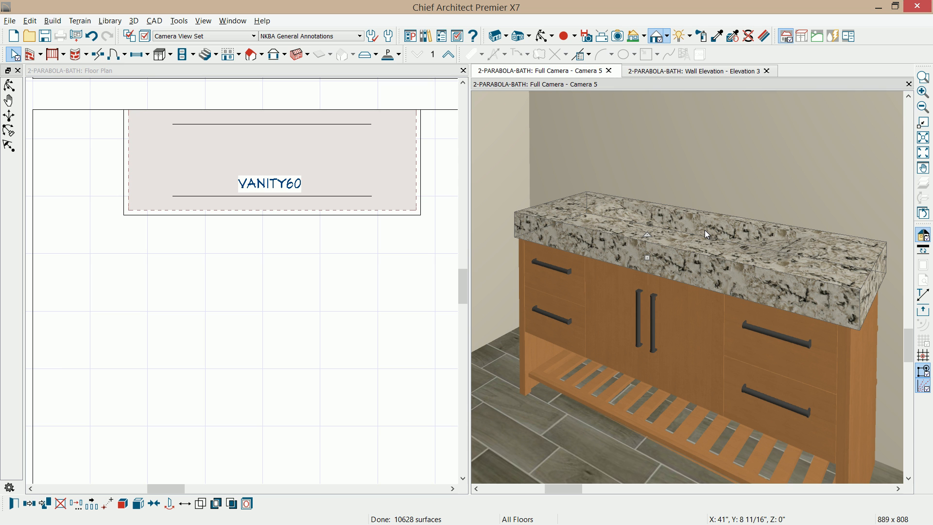
Step: Render the camera view as Technical Illustration and cut a cross section lengthwise through the vanity to examine the sink's curve
left_click(668, 37)
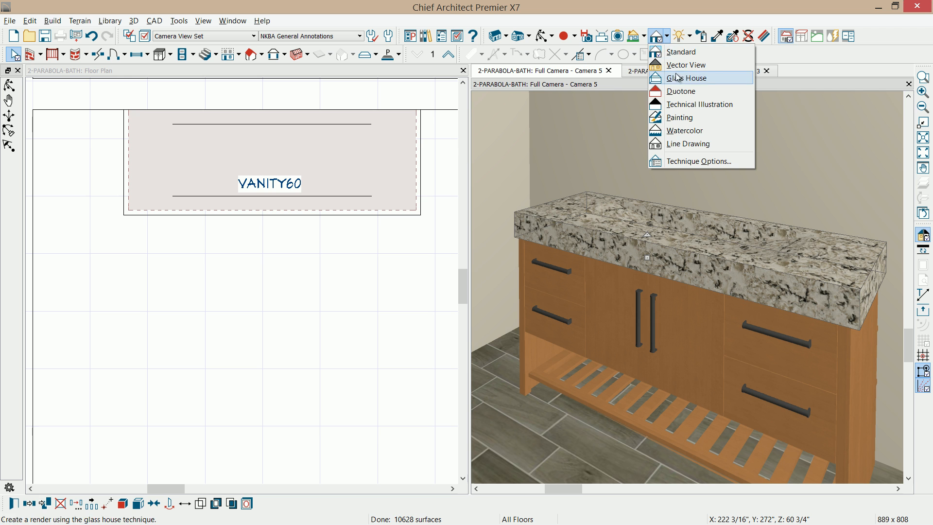
left_click(679, 104)
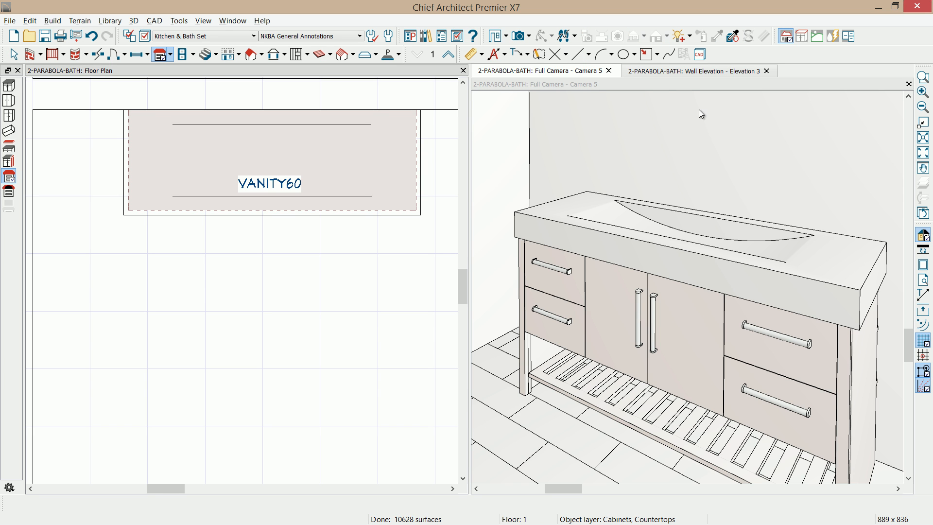
left_click(506, 36)
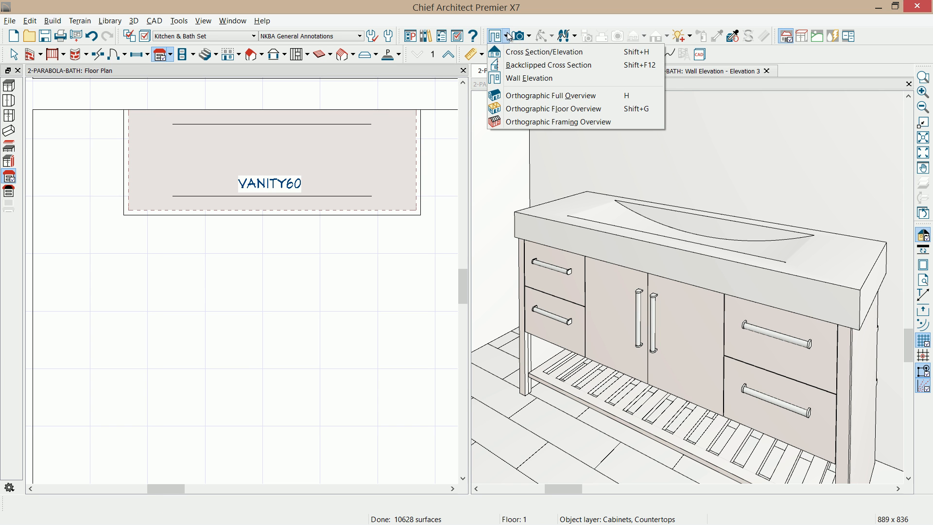
left_click(511, 68)
left_click_drag(210, 183, 213, 149)
scroll(246, 297, "up", 4)
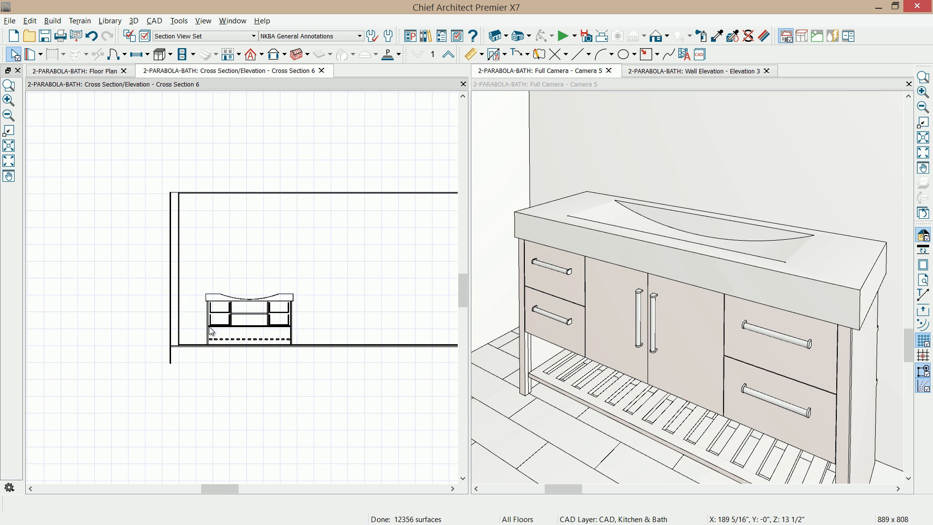
scroll(217, 331, "up", 6)
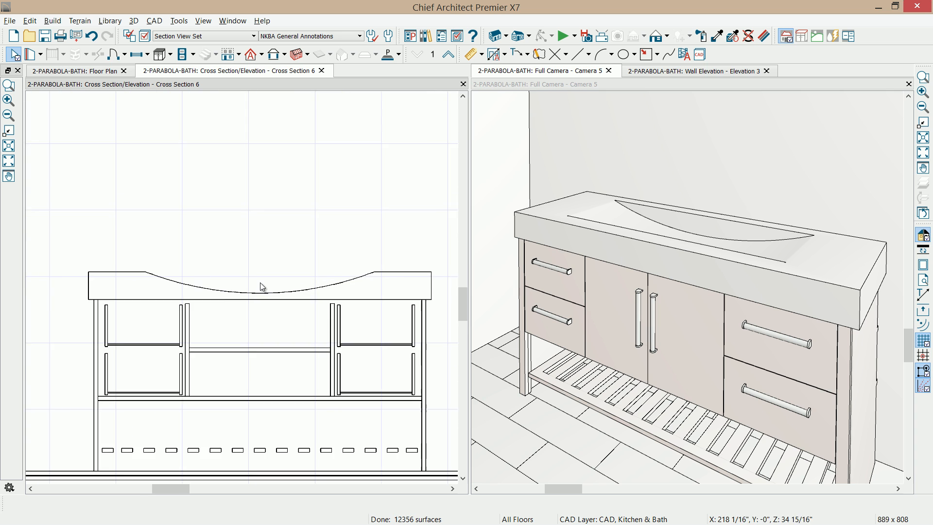
scroll(262, 286, "up", 1)
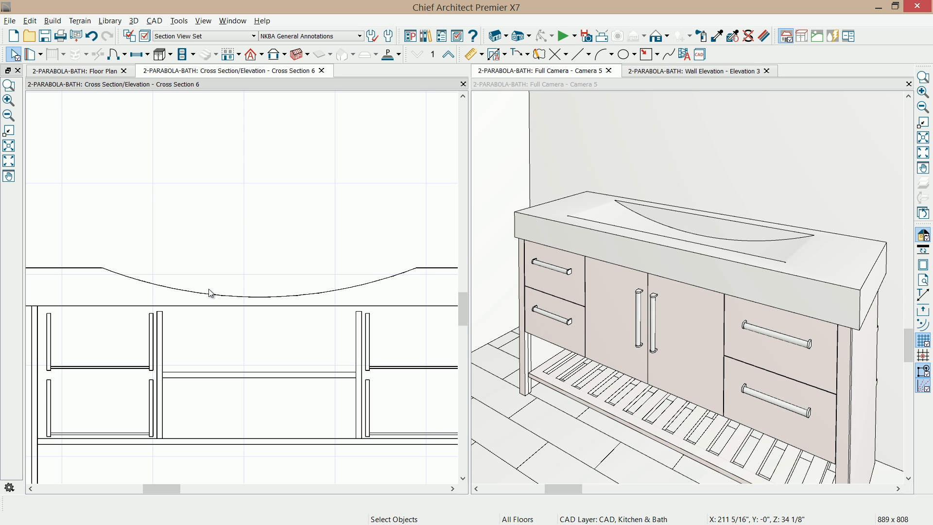
Step: Close the cross section view and restore Standard rendering in the full camera view
left_click(321, 71)
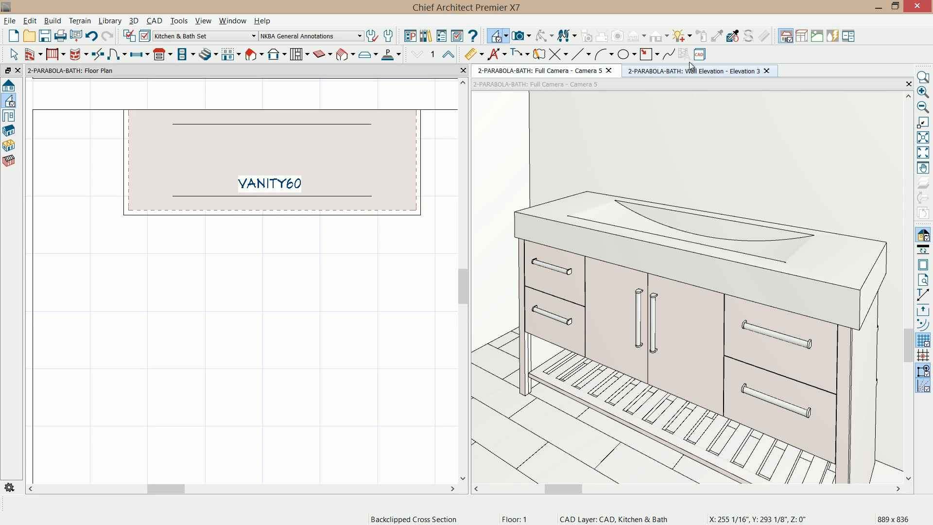
left_click(662, 83)
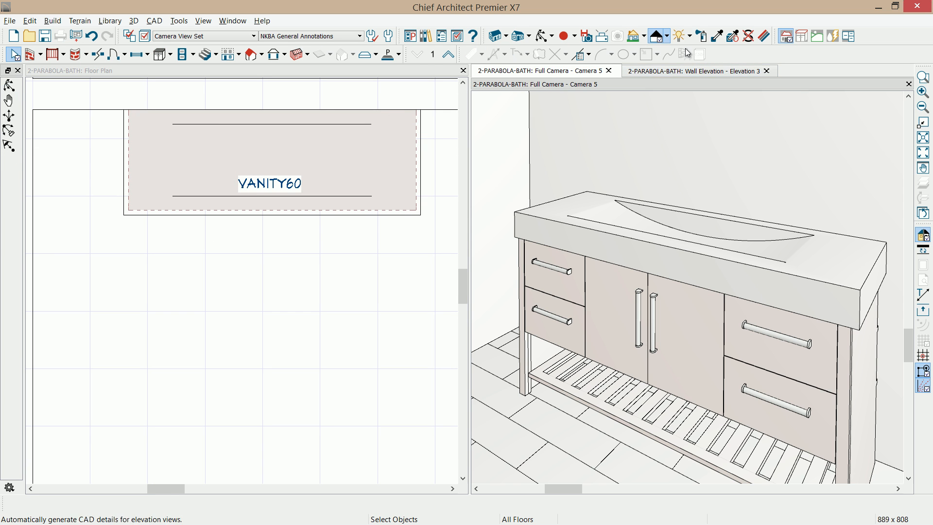
left_click(667, 37)
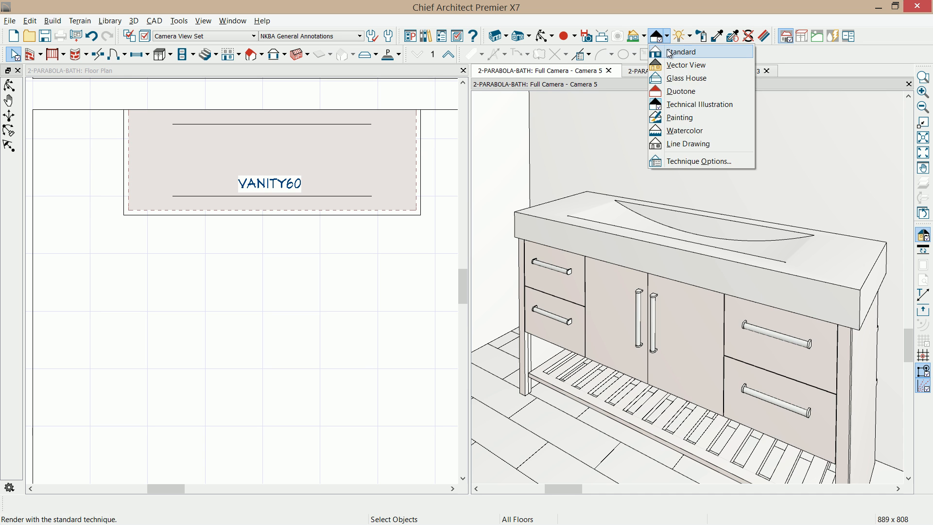
left_click(668, 49)
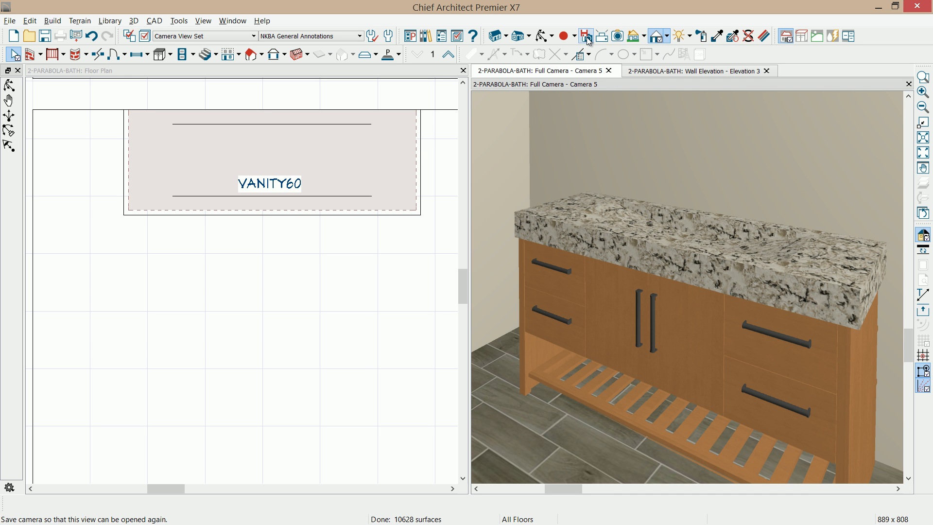
Step: Open the Cambria catalog from the manufacturer catalogs in the library browser
left_click(426, 36)
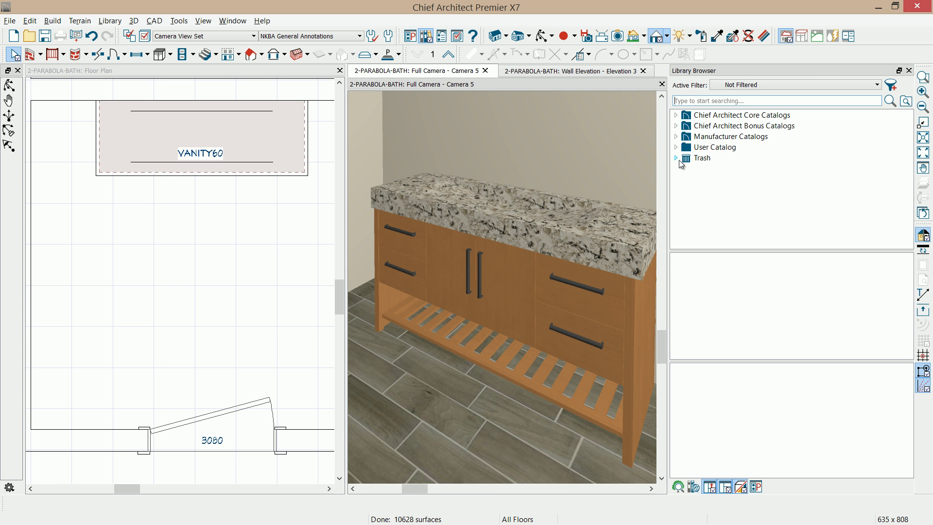
left_click(676, 137)
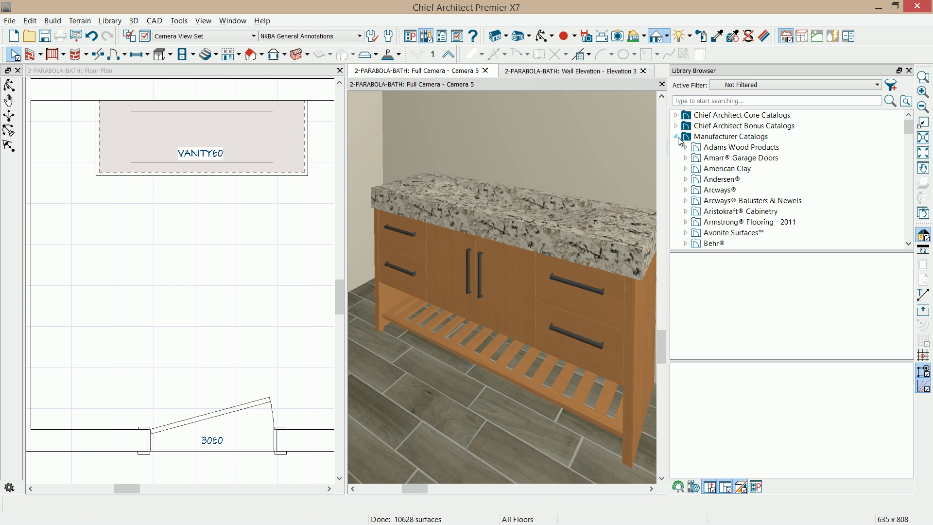
left_click(907, 244)
scroll(908, 244, "down", 3)
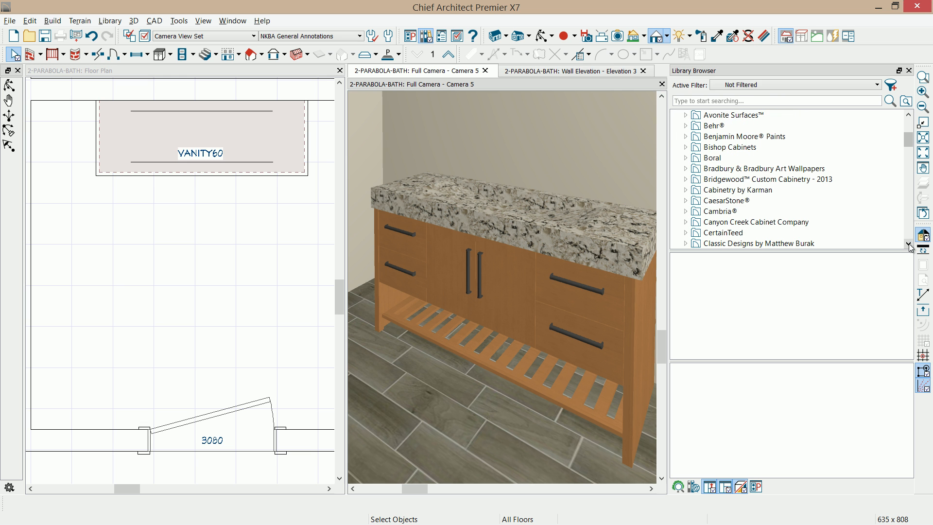
left_click(732, 213)
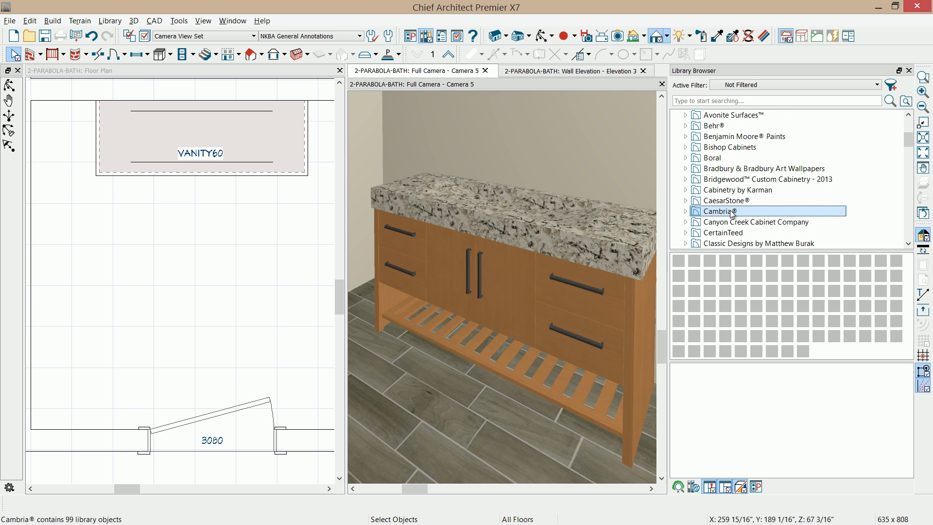
left_click(686, 211)
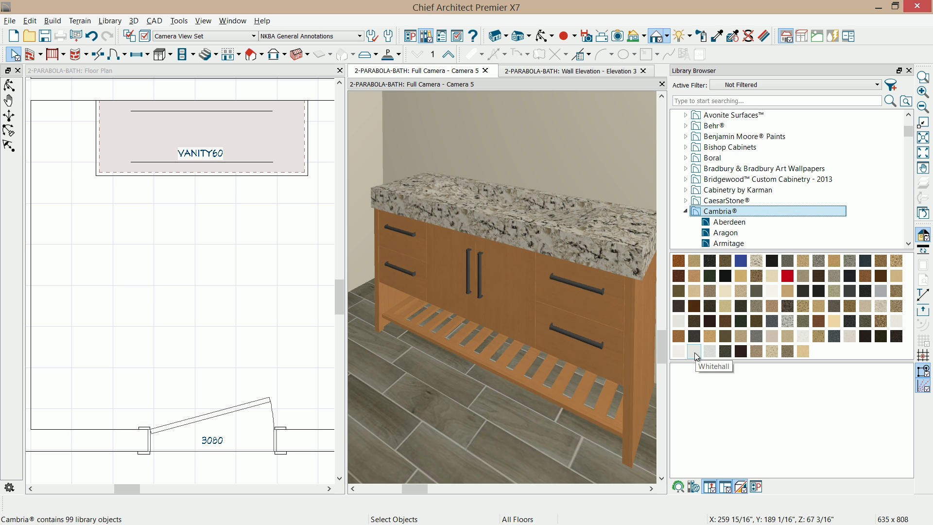
Step: Compare Cambria's light materials and paint the countertop with Waverton in the camera view
left_click(678, 351)
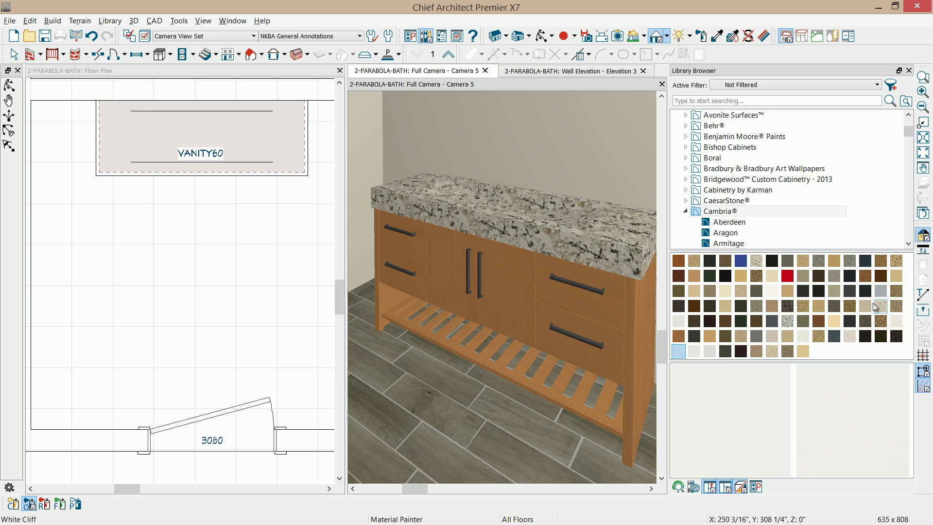
left_click(895, 322)
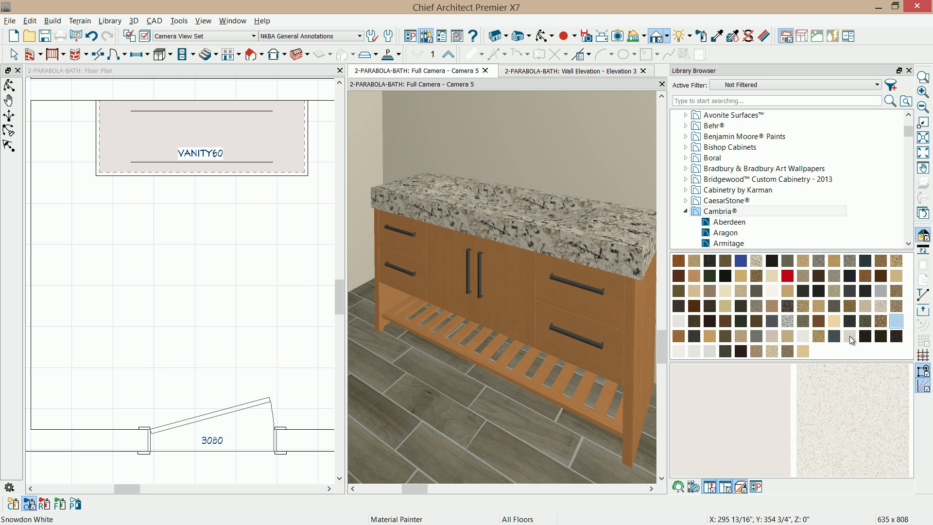
left_click(849, 336)
left_click(857, 343)
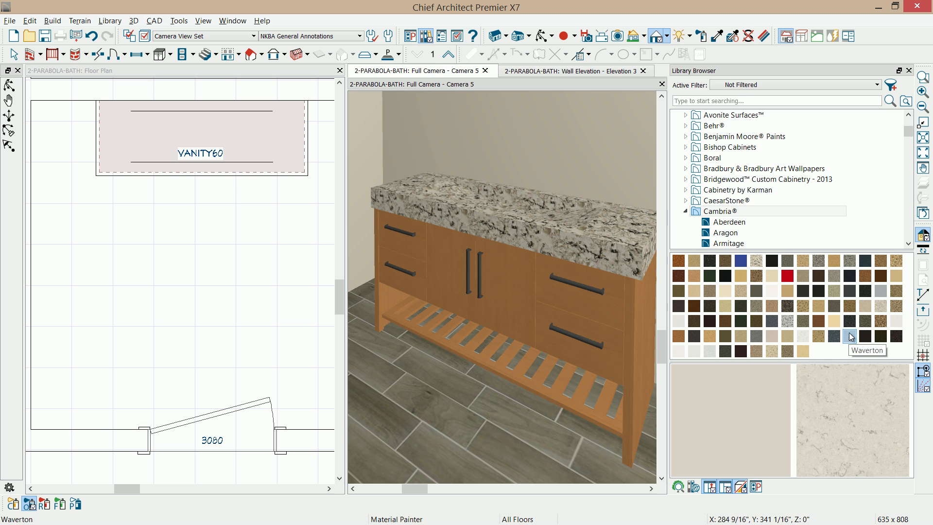
left_click(623, 264)
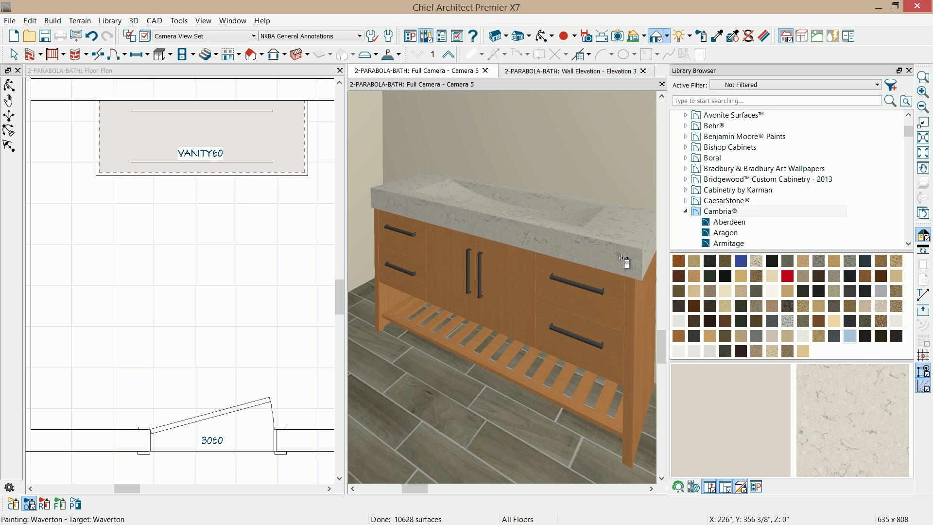
Step: Check the vanity reference picture Parabola-vanity-WM.png, return to Chief Architect and close the library browser
key("alt+Tab")
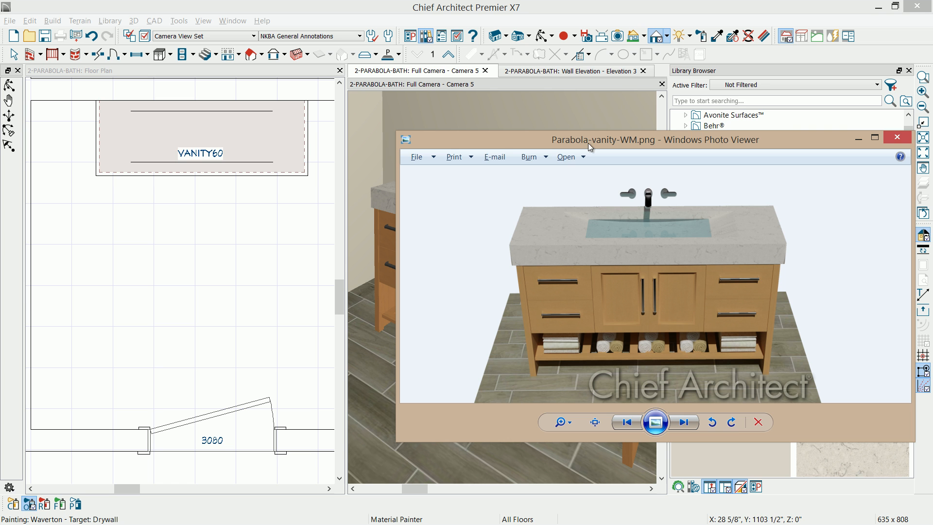
left_click_drag(543, 141, 913, 177)
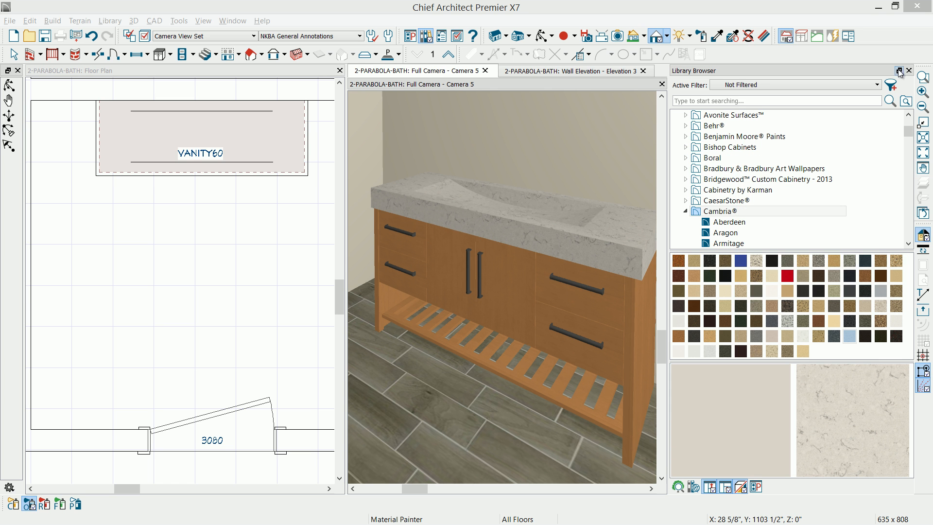
left_click(908, 70)
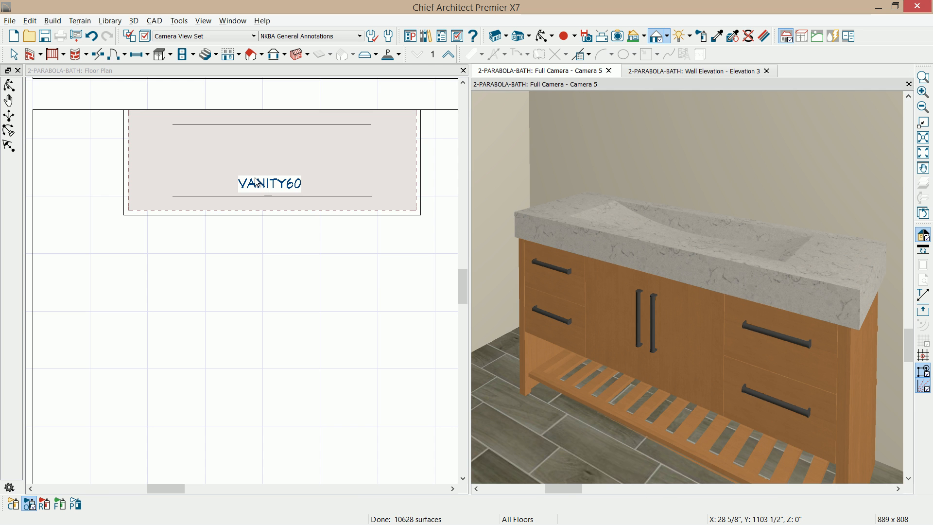
Step: Draw a rectangular polyline solid in the floor plan spanning the sink opening between its front and back edges
middle_click_drag(259, 179, 254, 249)
scroll(252, 244, "up", 1)
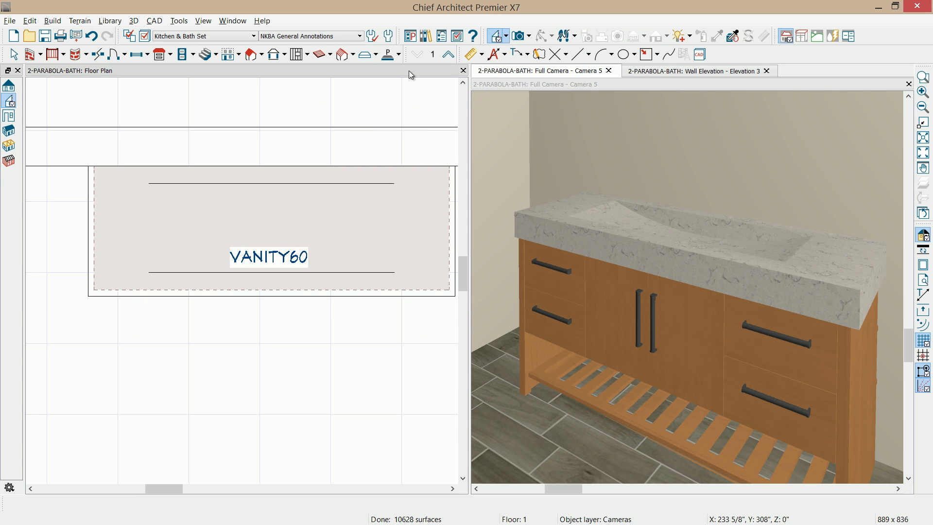
left_click(388, 54)
left_click_drag(151, 183, 392, 272)
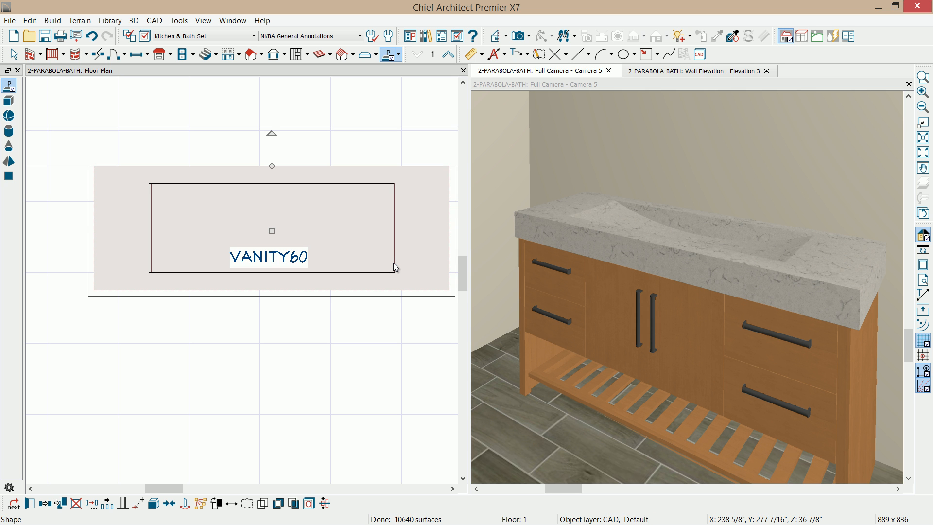
left_click(393, 263)
left_click(393, 264)
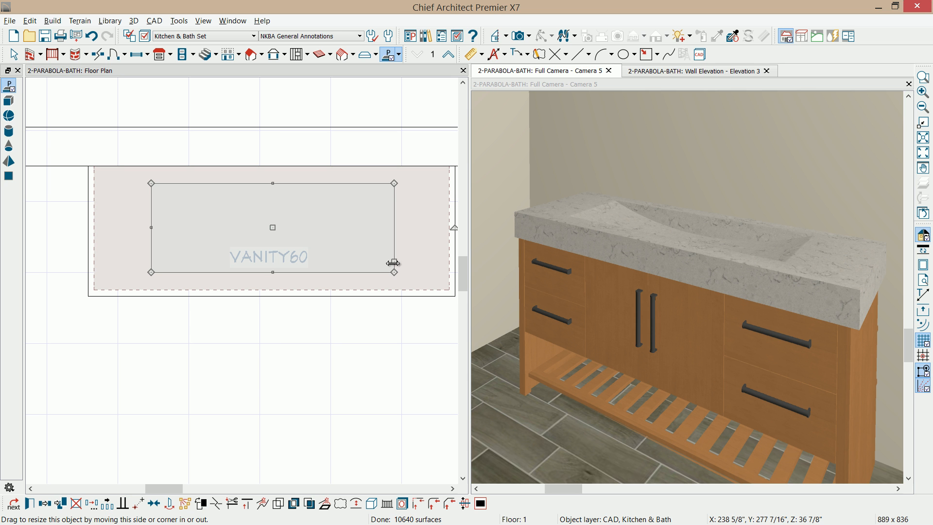
Step: Set the sink's polyline solid to a thickness of 3" and a top elevation of 34.5"
double_click(393, 263)
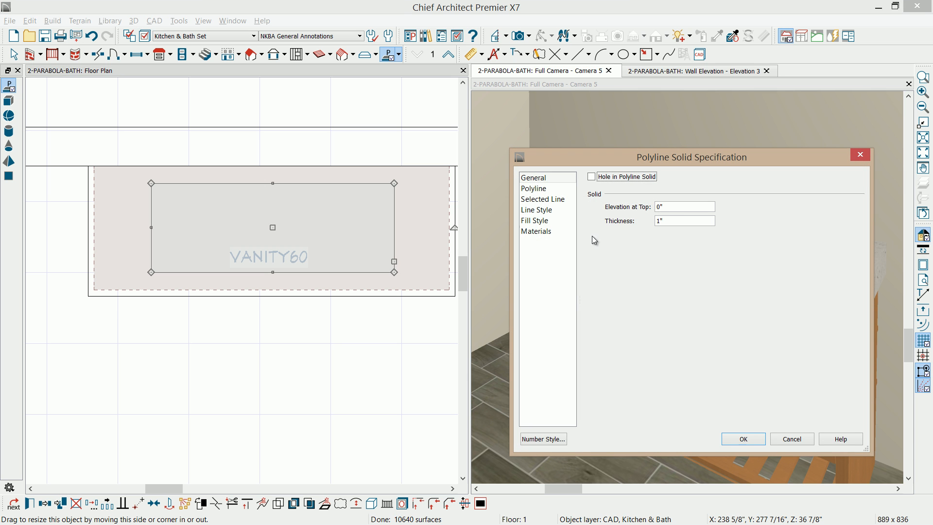
double_click(664, 221)
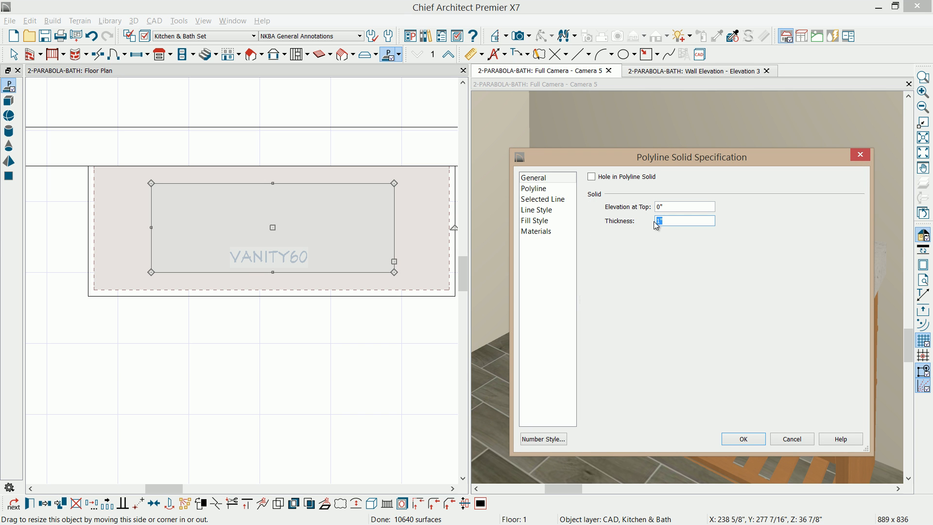
type("3")
double_click(673, 208)
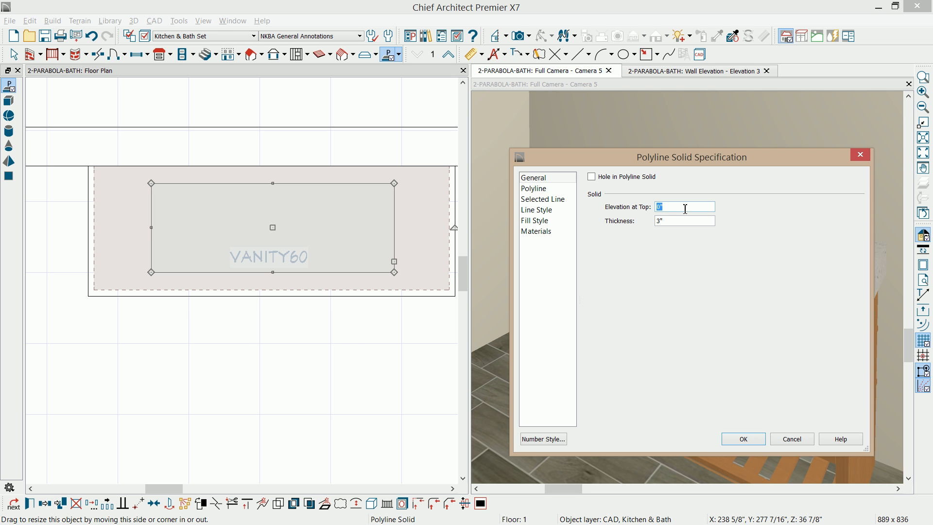
type("34.5")
left_click(747, 439)
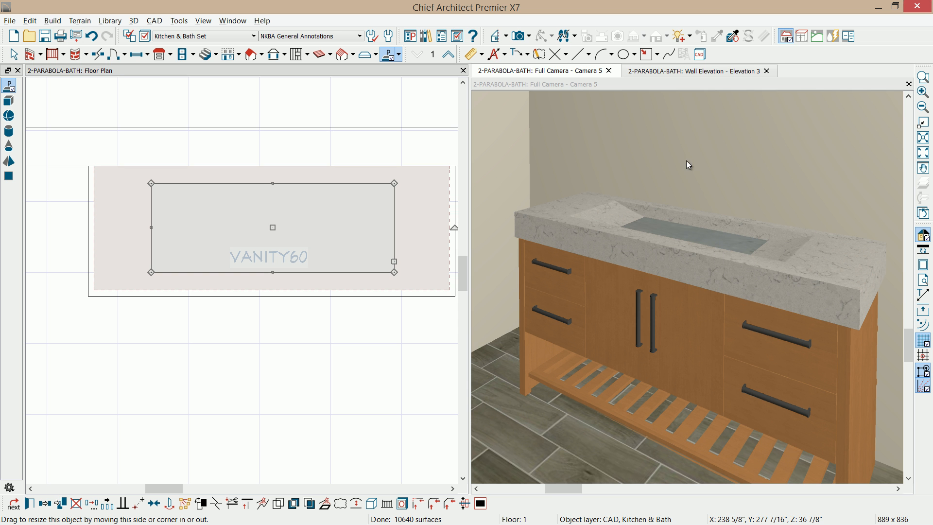
Step: Search the library for "water" and restrict the results with the NoPaints filter
left_click(426, 36)
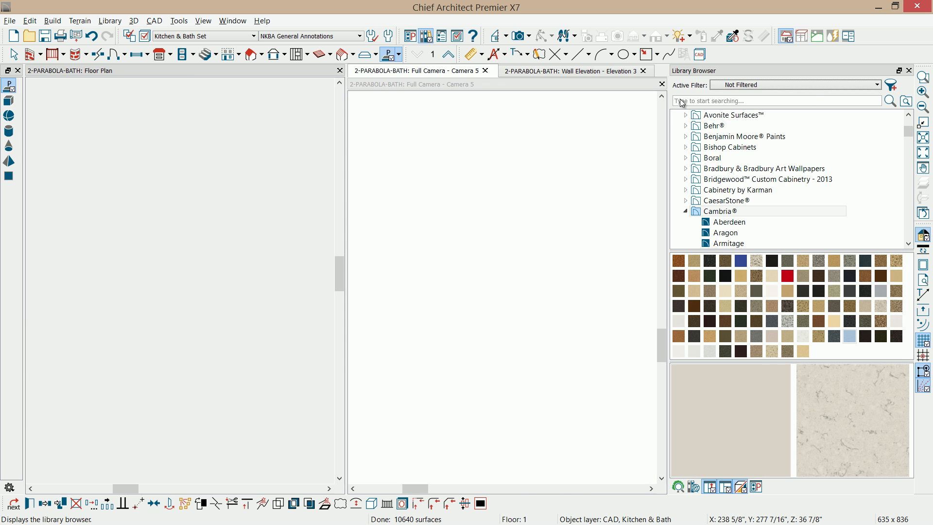
left_click(726, 101)
type("water")
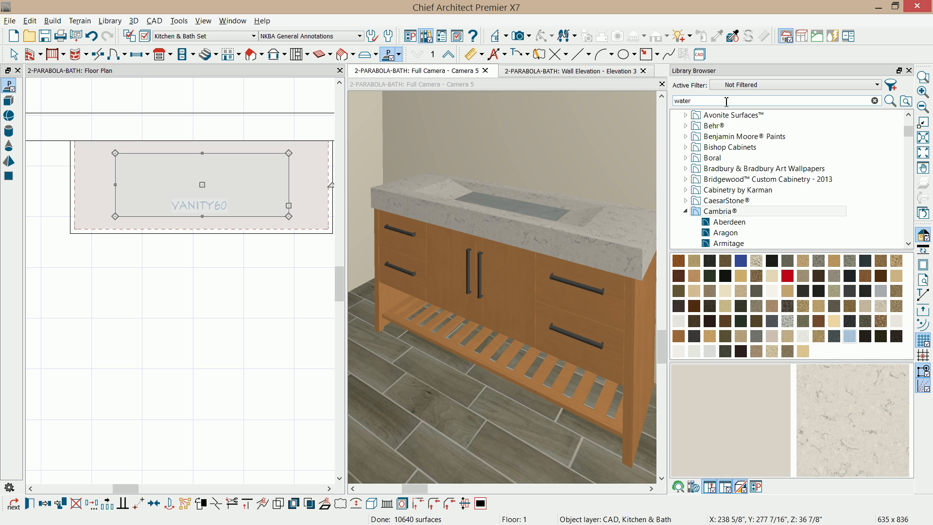
key("Return")
left_click(758, 86)
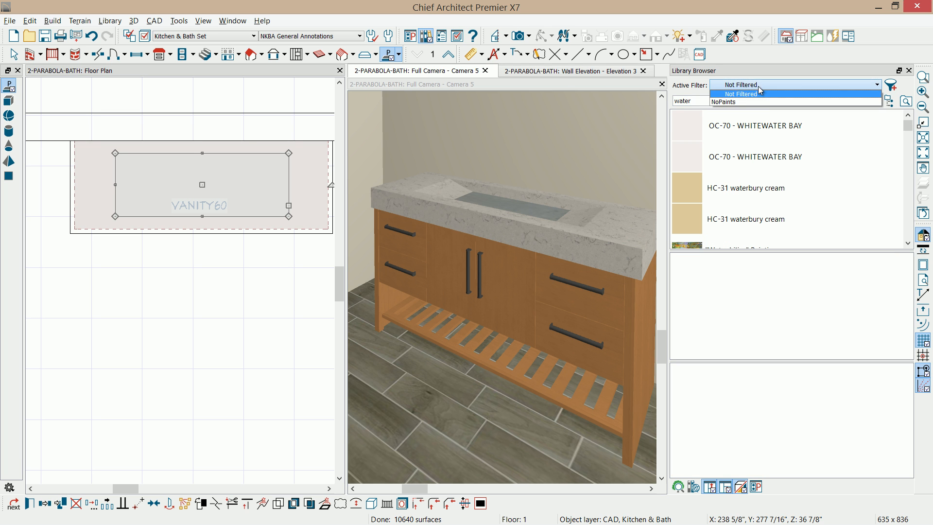
left_click(737, 102)
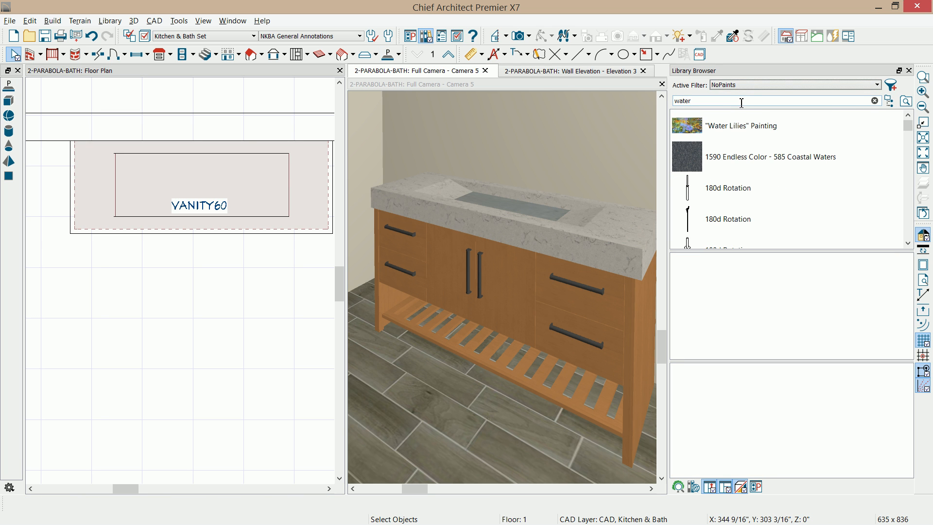
Step: Pick the Water5 material from the search results and paint the polyline solid inside the sink with it in the camera view
scroll(905, 171, "down", 2)
scroll(902, 167, "down", 5)
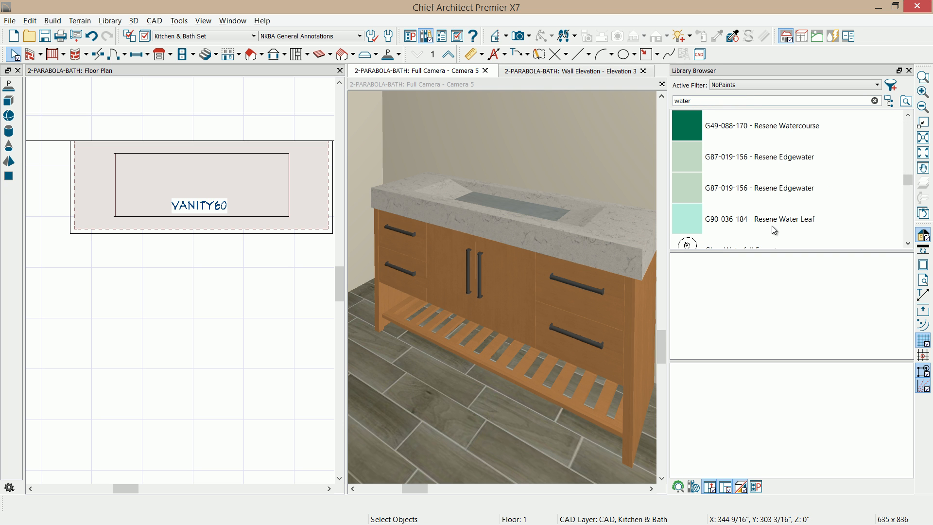
scroll(896, 209, "down", 4)
left_click_drag(904, 181, 893, 219)
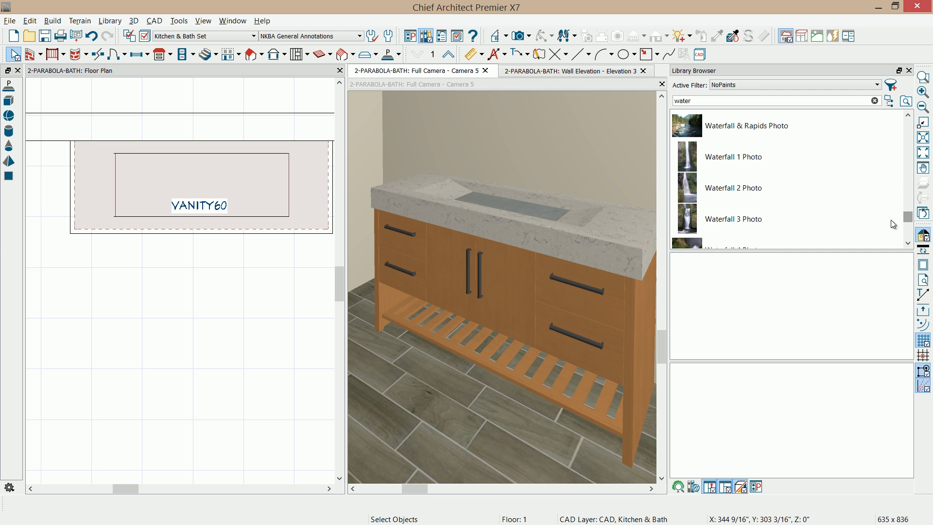
scroll(909, 175, "up", 4)
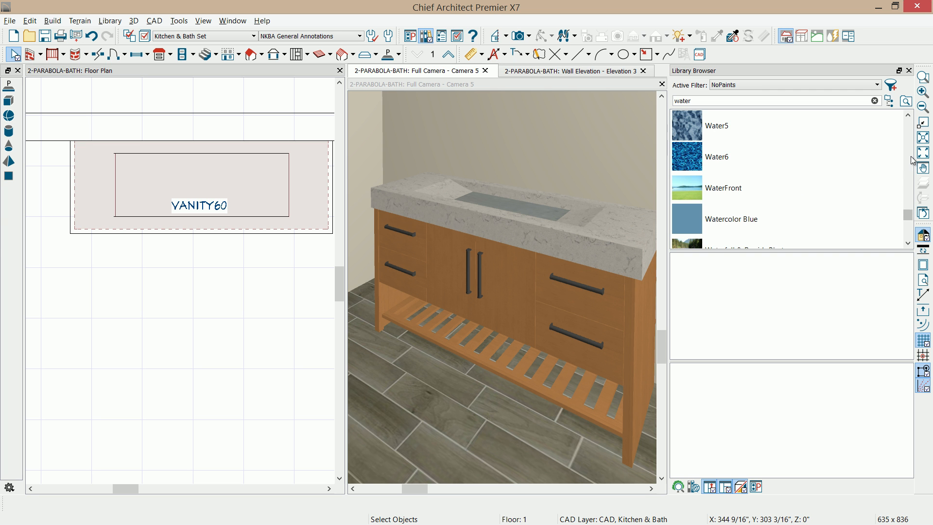
left_click(718, 126)
left_click_drag(820, 350, 513, 207)
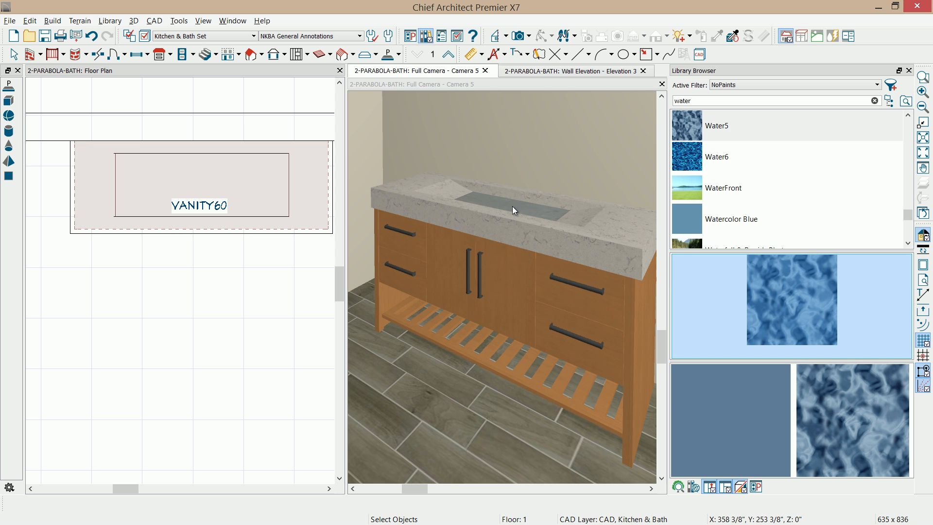
left_click(519, 85)
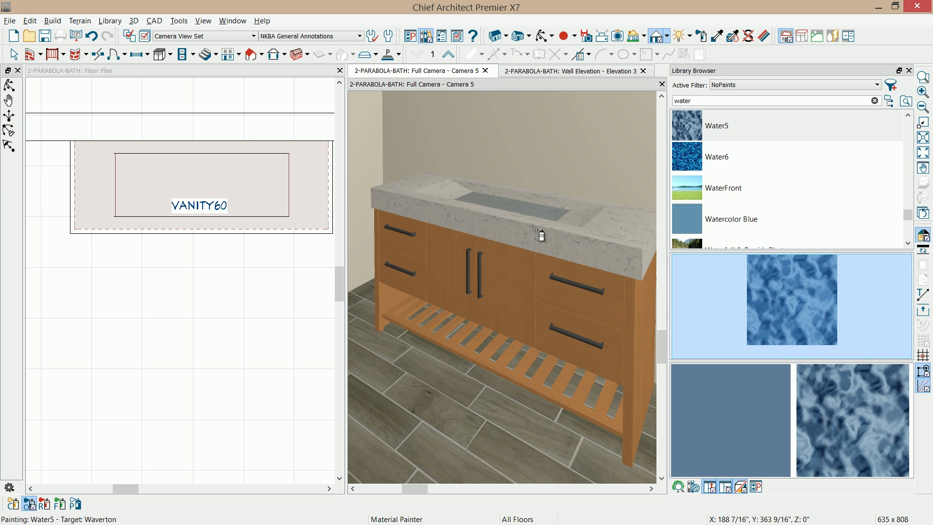
left_click(520, 213)
scroll(516, 217, "up", 2)
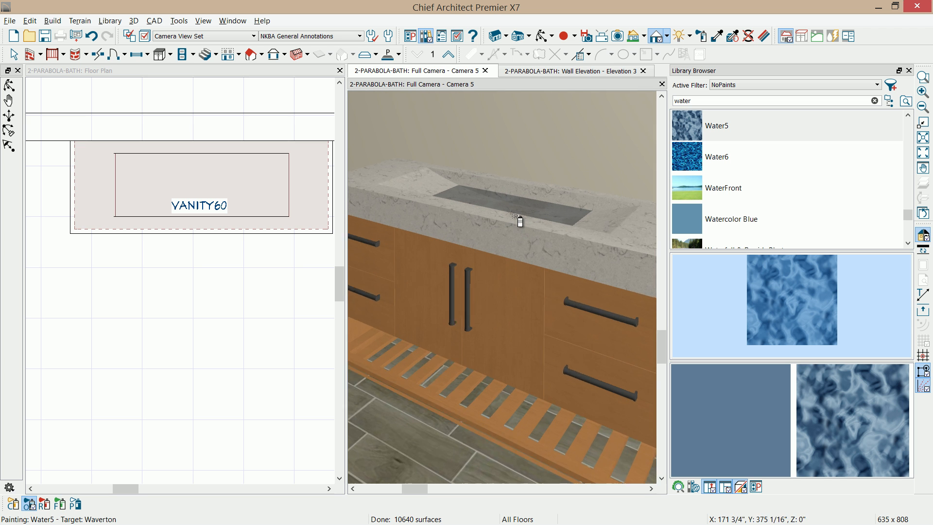
scroll(517, 228, "up", 1)
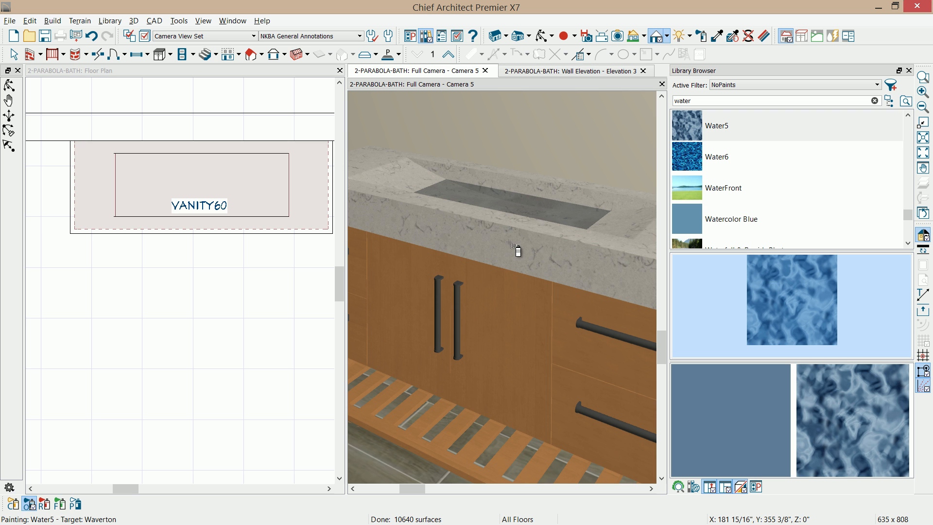
scroll(513, 229, "down", 2)
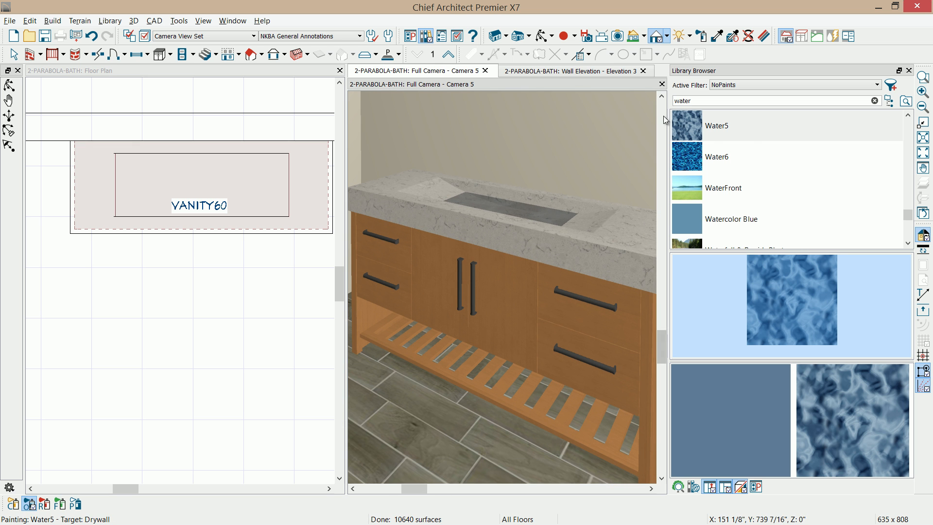
Step: Clear the water search from the library and expand the PARABOLA-BATH folder in the User Catalog
left_click_drag(907, 214, 905, 234)
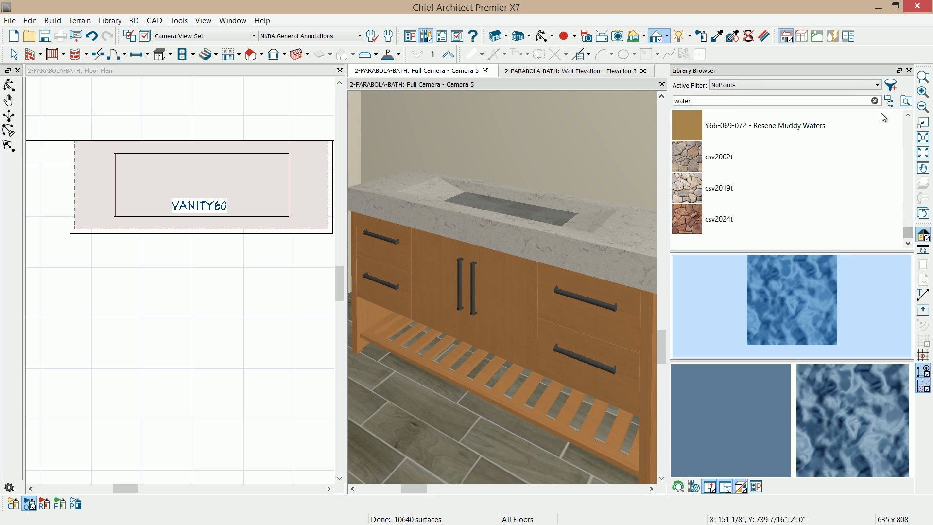
left_click(874, 101)
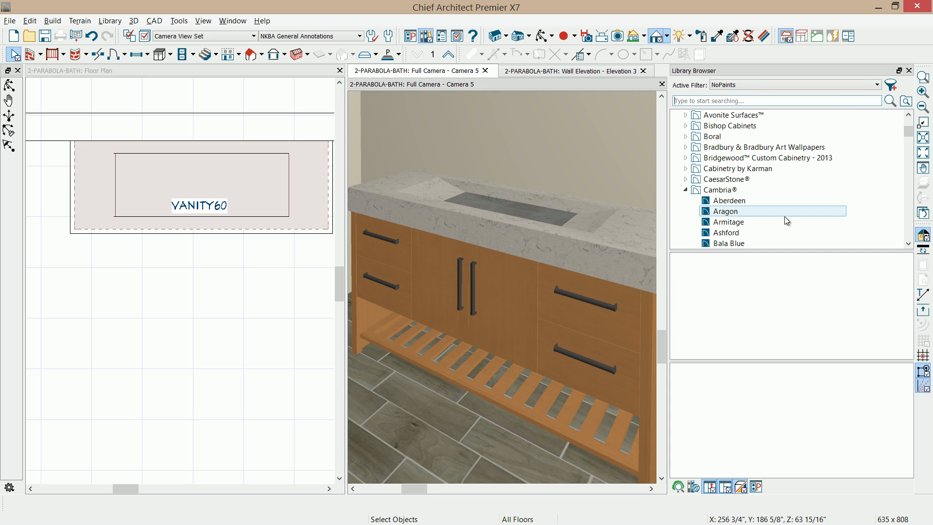
left_click_drag(907, 130, 908, 233)
left_click(688, 234)
double_click(688, 234)
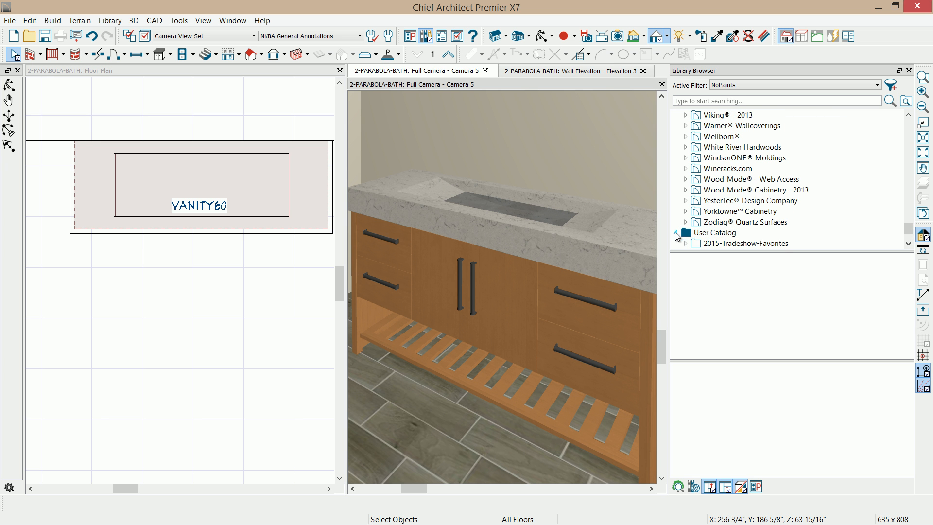
scroll(771, 235, "down", 2)
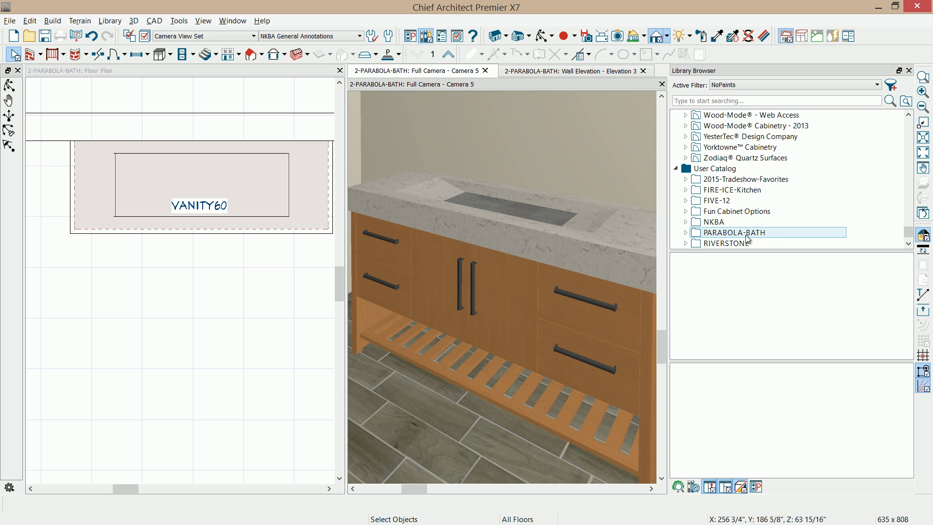
double_click(721, 233)
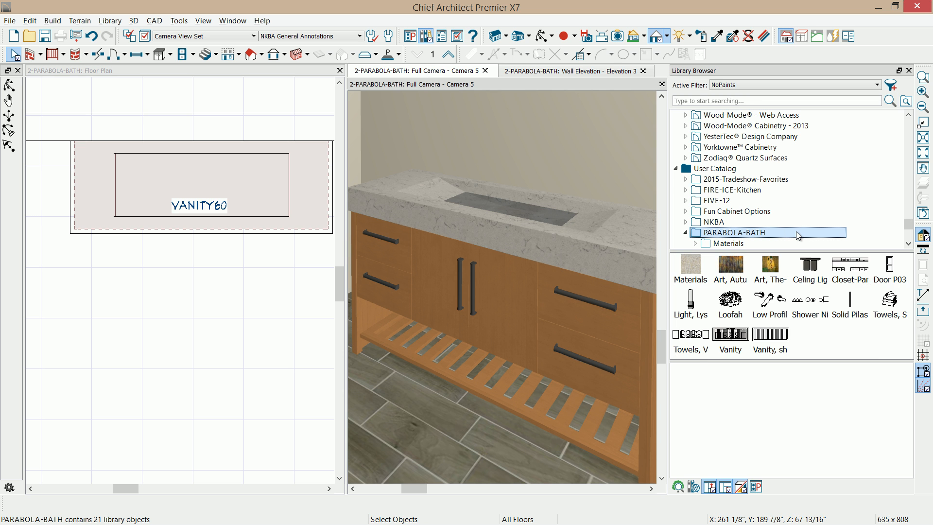
Step: Place the Low Profile Faucet from the library on the wall behind the vanity, centered on the sink in the floor plan
left_click(772, 305)
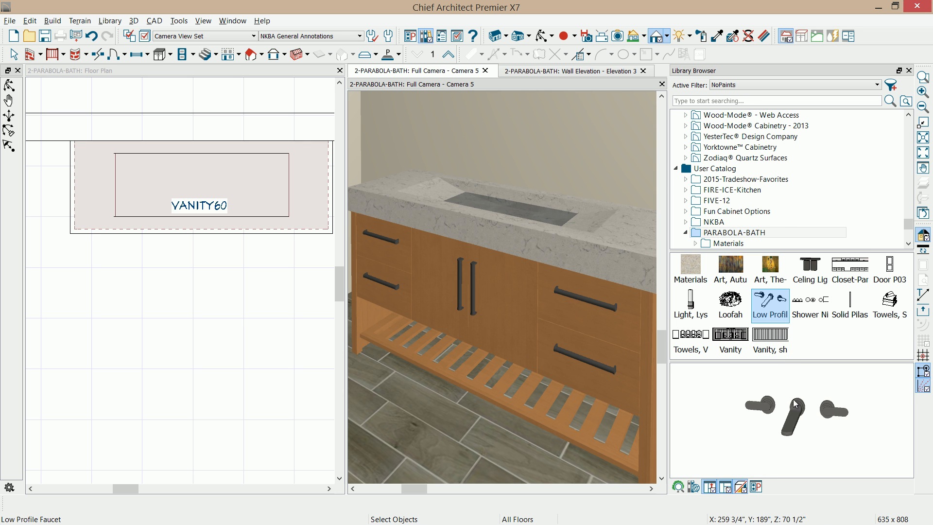
left_click(226, 71)
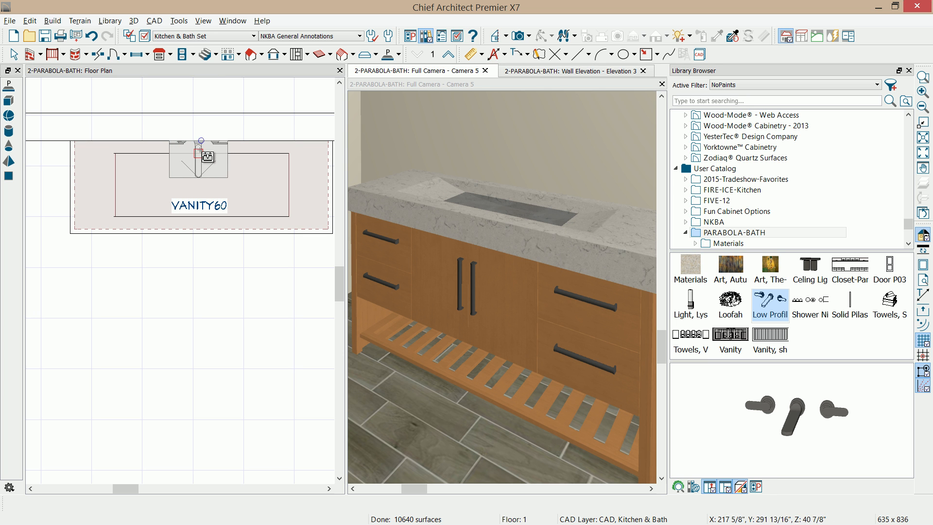
left_click(207, 154)
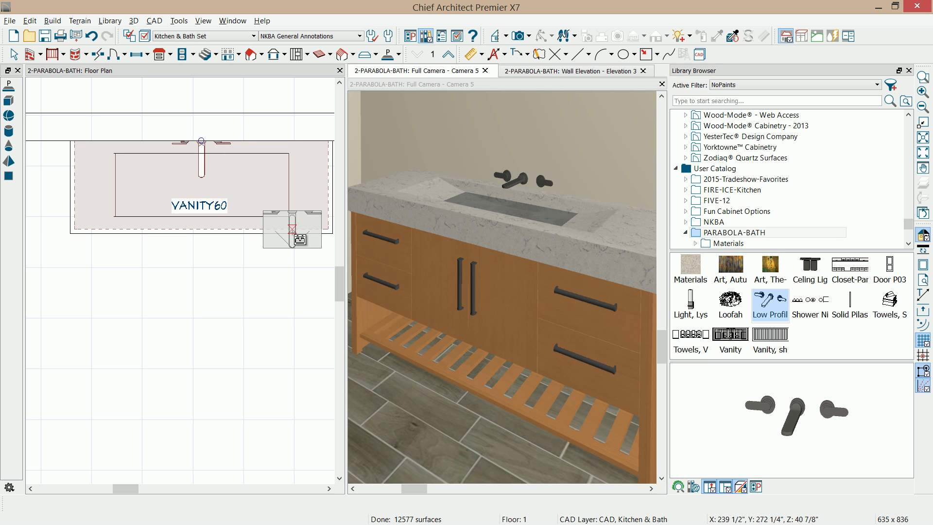
Step: Examine the finished vanity, faucet and water in the reference image Parabola-vanity-WM.png in Windows Photo Viewer
left_click_drag(932, 219, 645, 152)
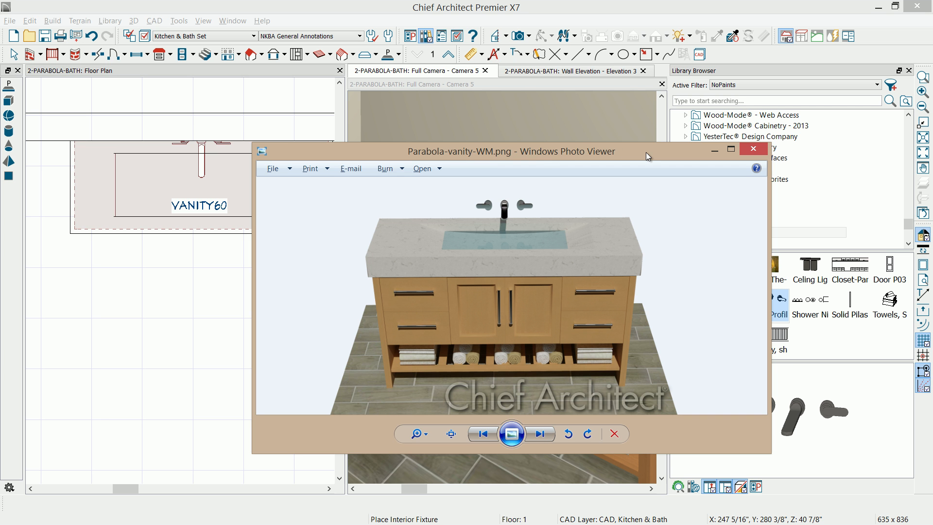
left_click_drag(547, 150, 932, 155)
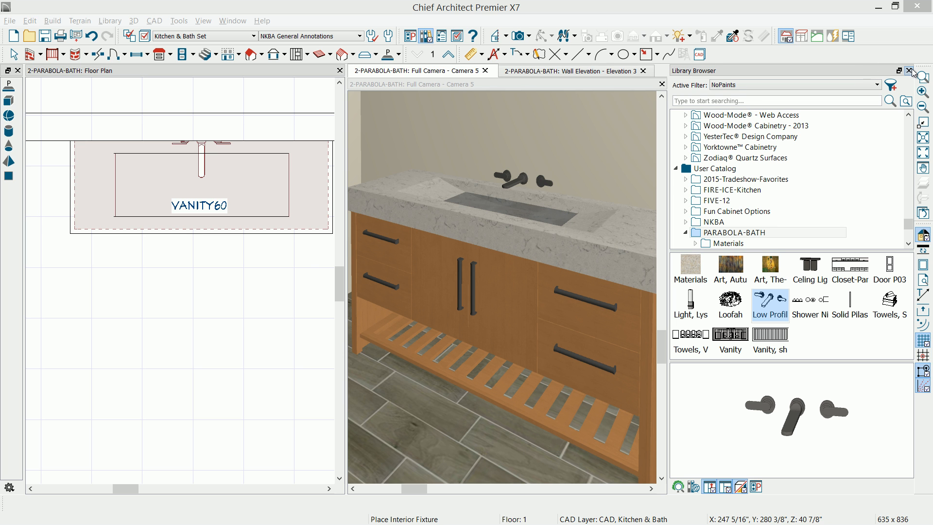
Step: Switch the floor plan's active layer set to All On Set
mouse_move(271, 251)
middle_mouse_down()
mouse_move(254, 228)
mouse_move(254, 266)
mouse_move(267, 264)
middle_mouse_up()
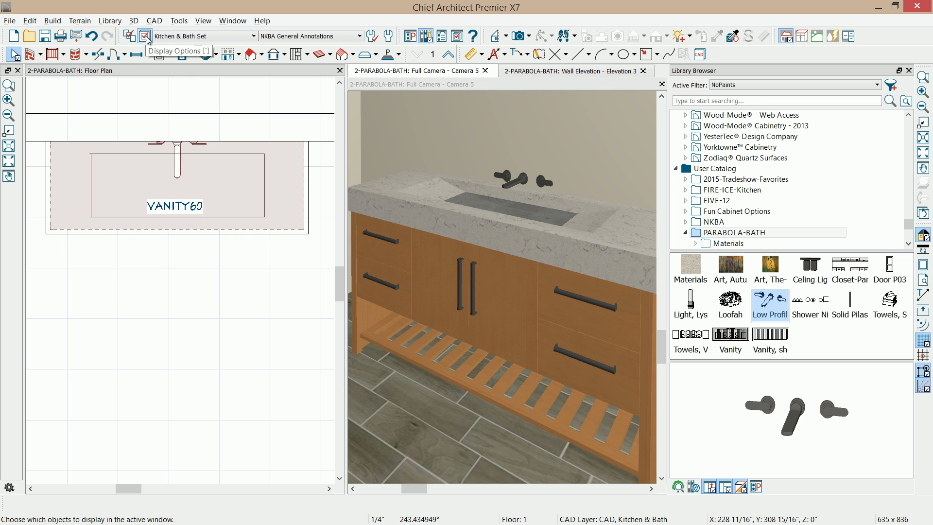
left_click(204, 36)
left_click(193, 80)
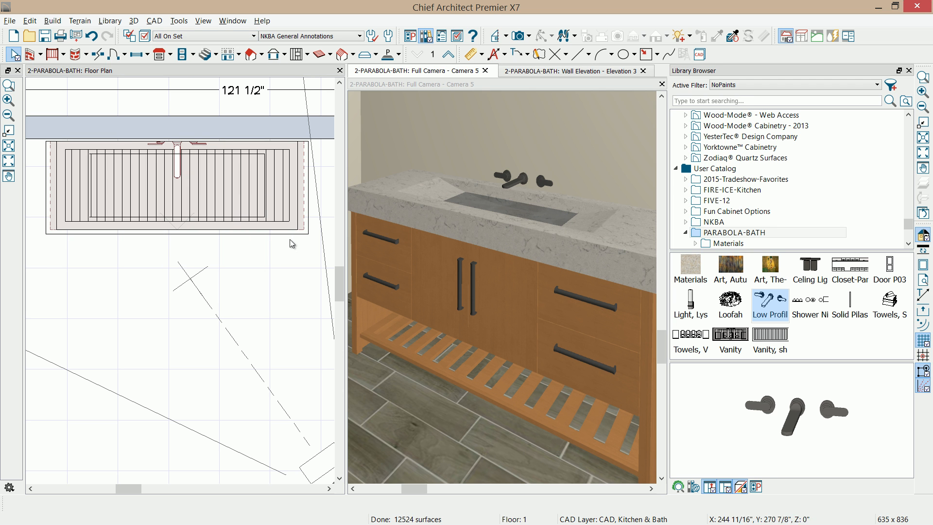
Step: Select all the vanity, countertop, water and faucet objects in the floor plan and combine them into an architectural block
scroll(277, 245, "down", 2)
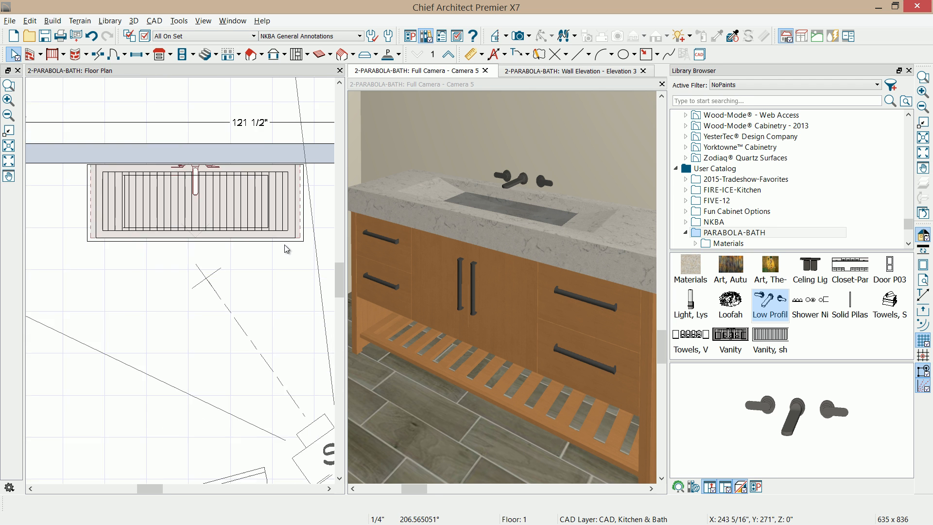
scroll(287, 249, "down", 1)
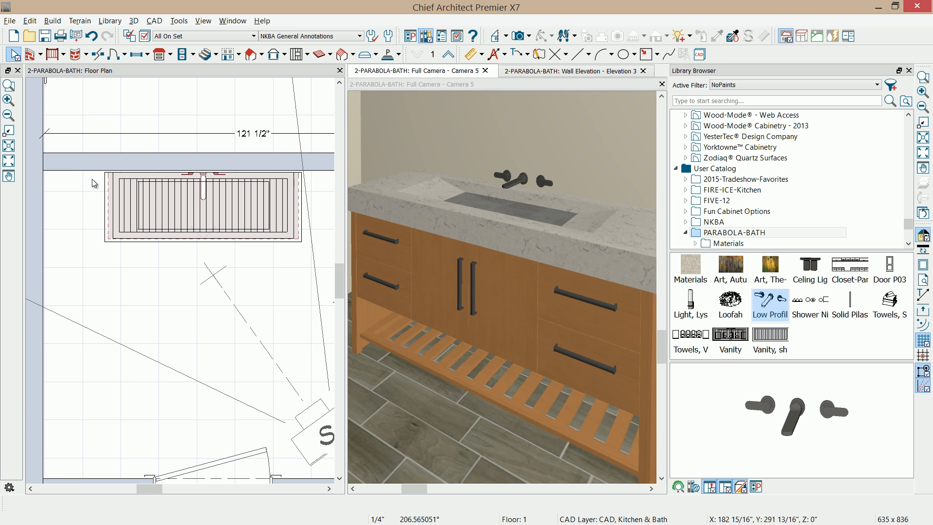
left_click_drag(94, 174, 307, 256)
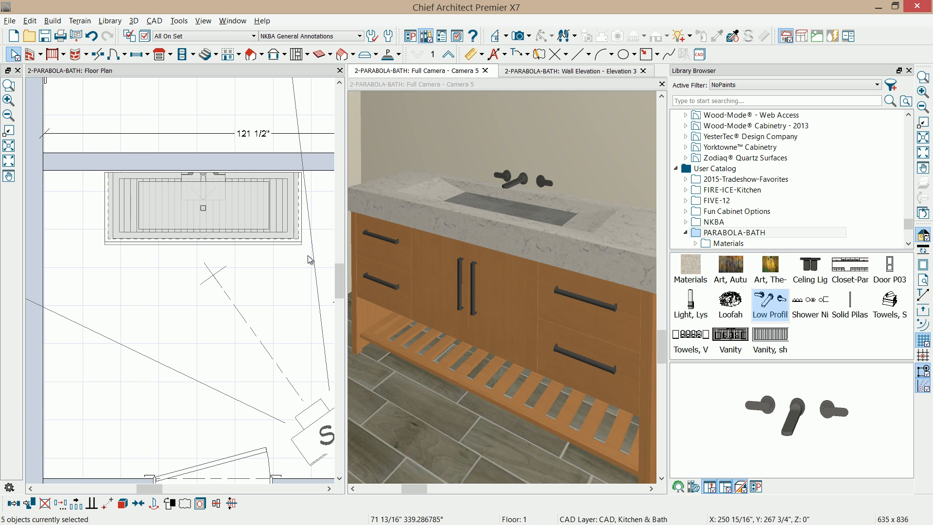
left_click(123, 505)
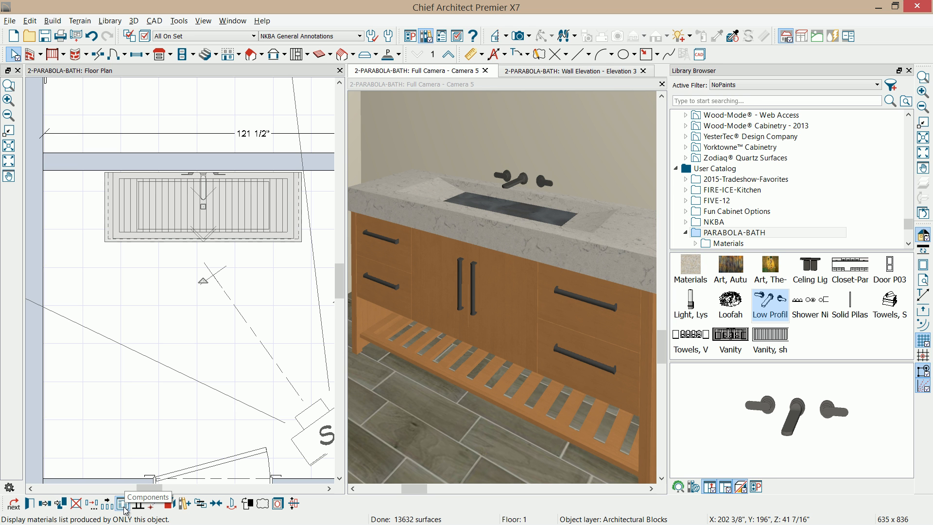
Step: Add the vanity block to the library's User Catalog and rename the new entry "vanity"
left_click(184, 503)
left_click(739, 242)
left_click(739, 242)
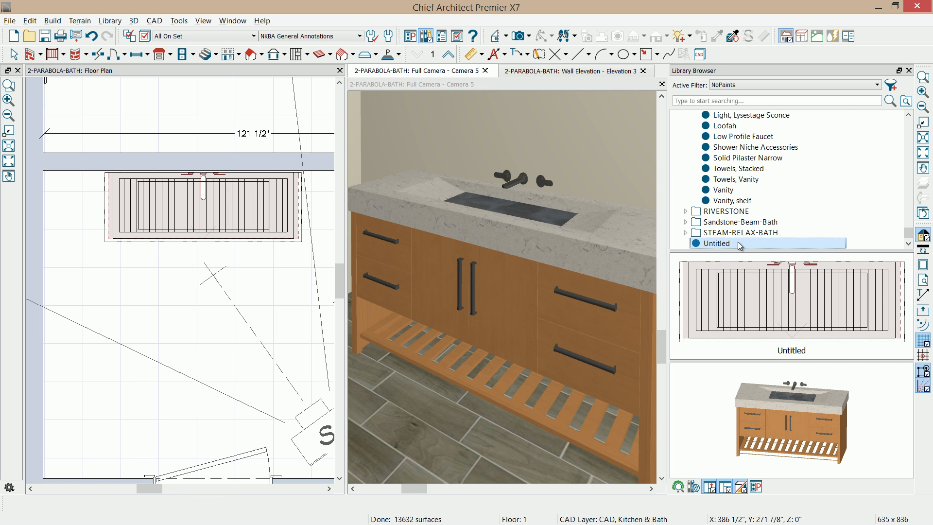
type("vanity")
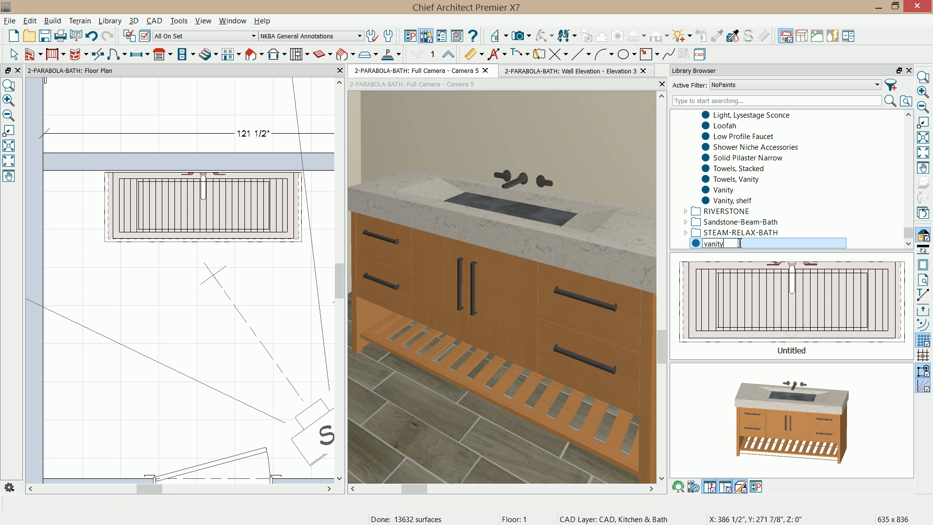
key("Return")
Step: Place a second copy of the saved vanity block against the same wall, on the other side of the door
middle_click_drag(204, 206, 144, 178)
scroll(160, 184, "down", 1)
middle_click_drag(289, 194, 136, 238)
scroll(136, 238, "down", 2)
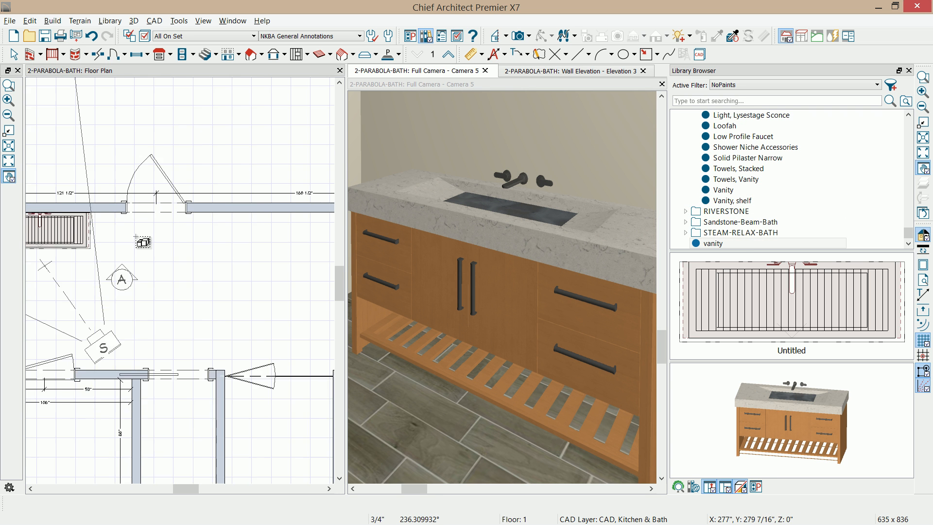
left_click(808, 353)
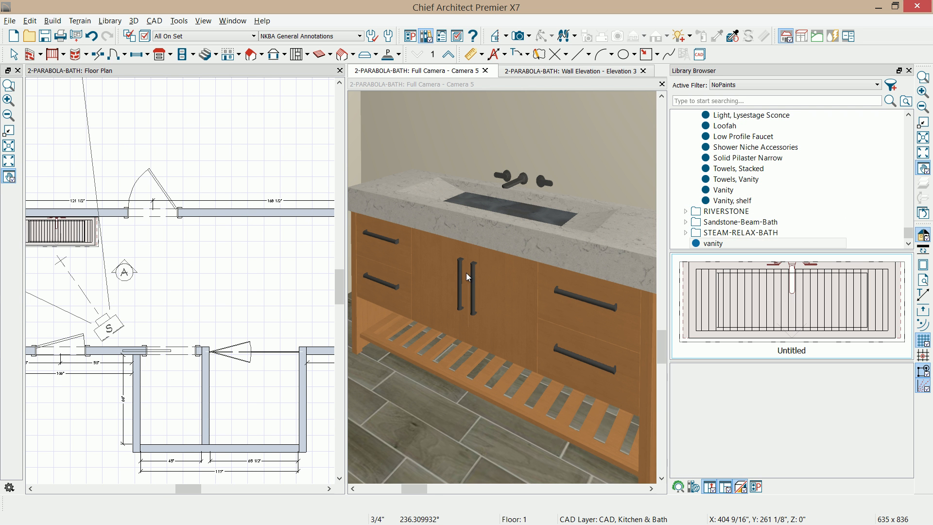
left_click(285, 227)
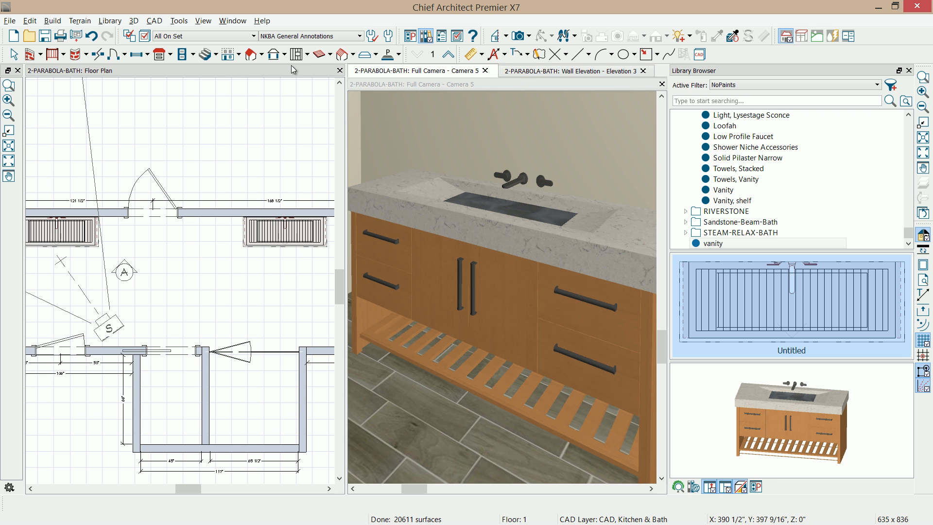
Step: Close the camera and elevation views and create a Perspective Floor Overview looking down at both vanities
left_click(661, 85)
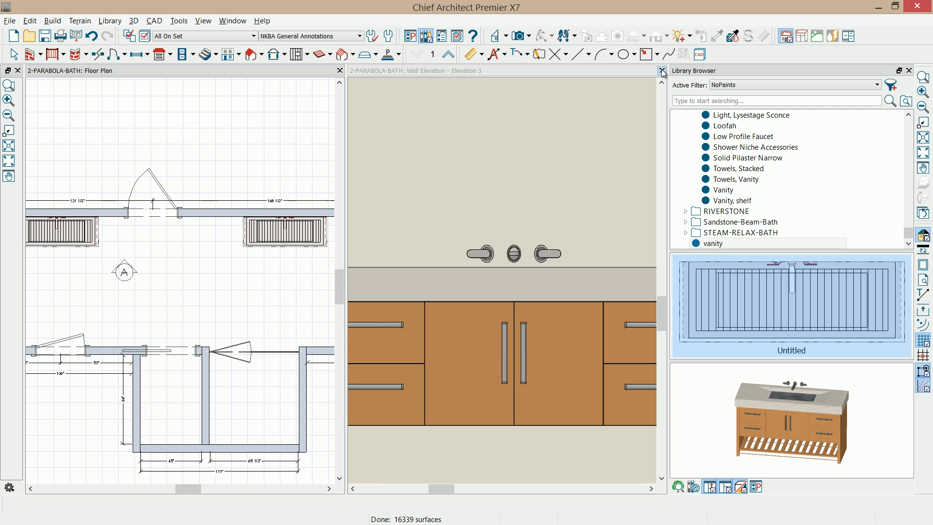
left_click(661, 70)
left_click(529, 36)
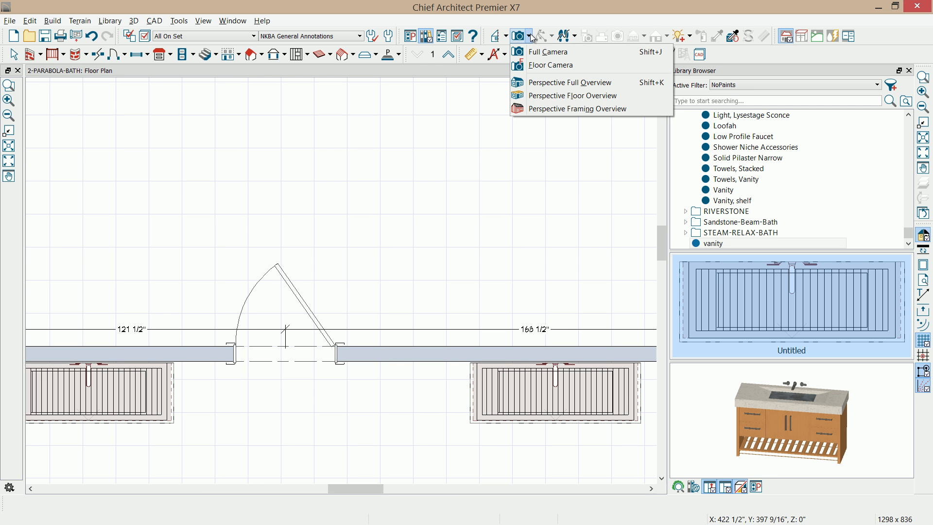
left_click(533, 96)
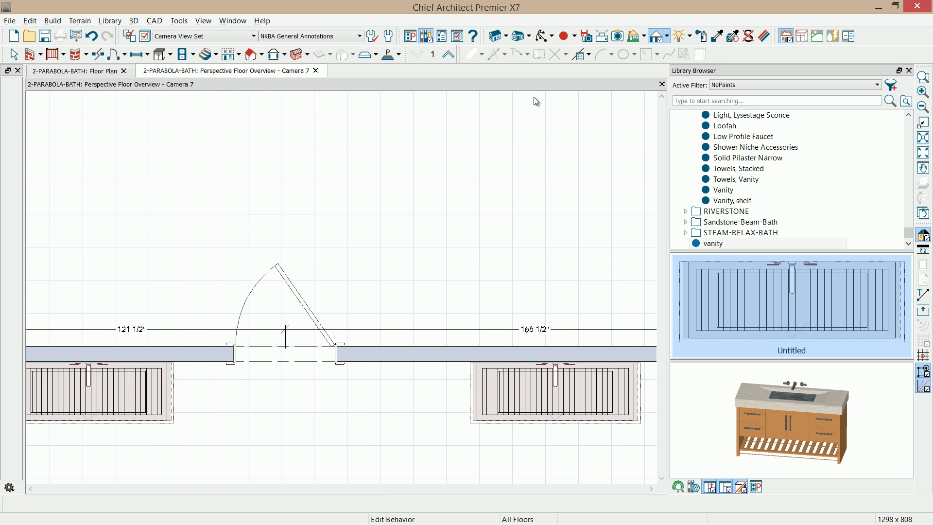
left_click_drag(264, 253, 320, 311)
scroll(316, 312, "up", 5)
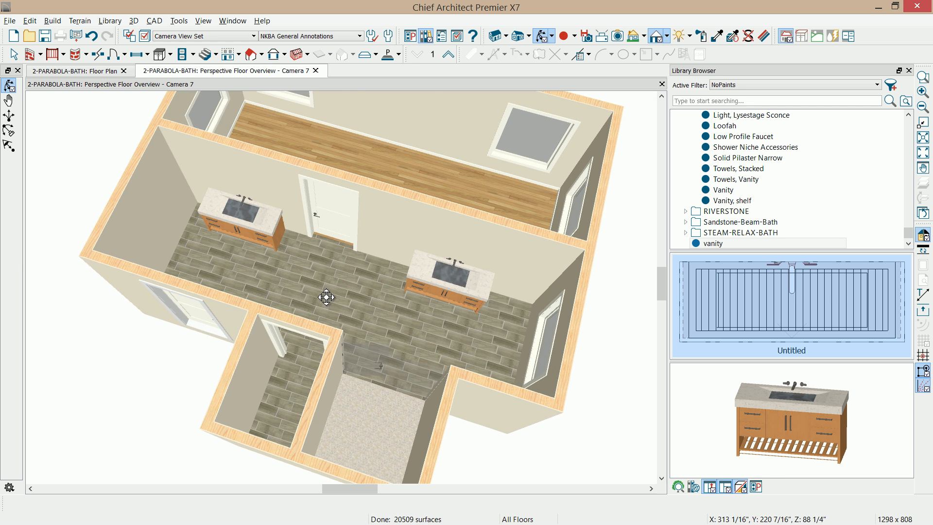
scroll(368, 279, "up", 2)
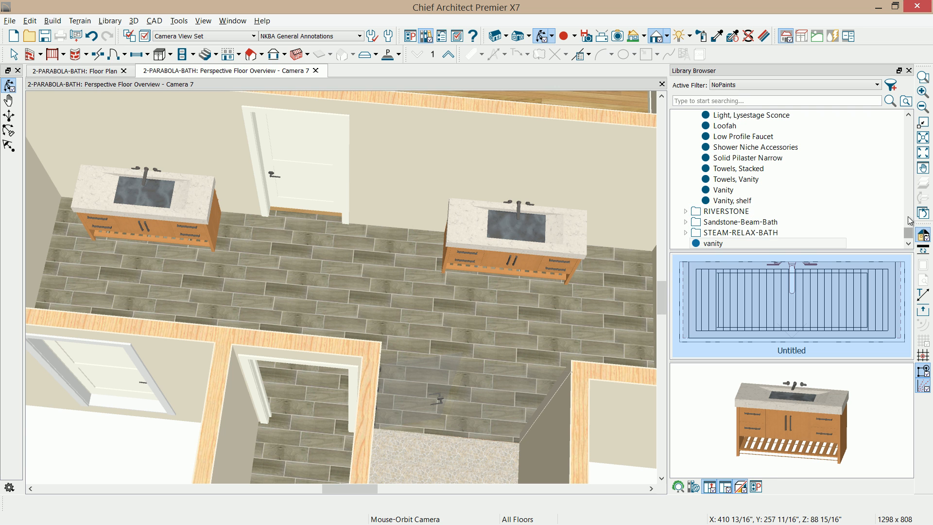
Step: Select the PARABOLA-BATH folder in the library's User Catalog to display its contents
left_click(907, 115)
left_click(908, 115)
left_click(908, 115)
left_click(908, 115)
left_click(908, 115)
left_click(908, 115)
left_click(908, 116)
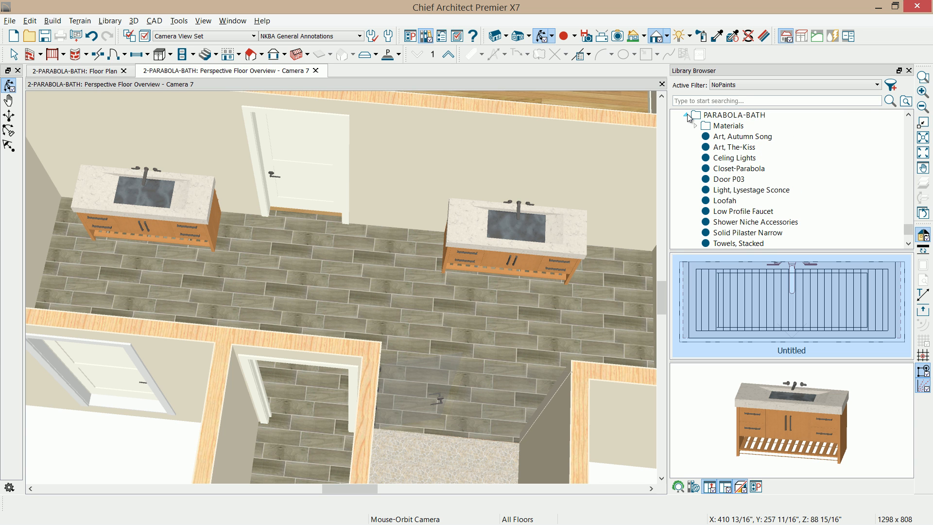
left_click(719, 116)
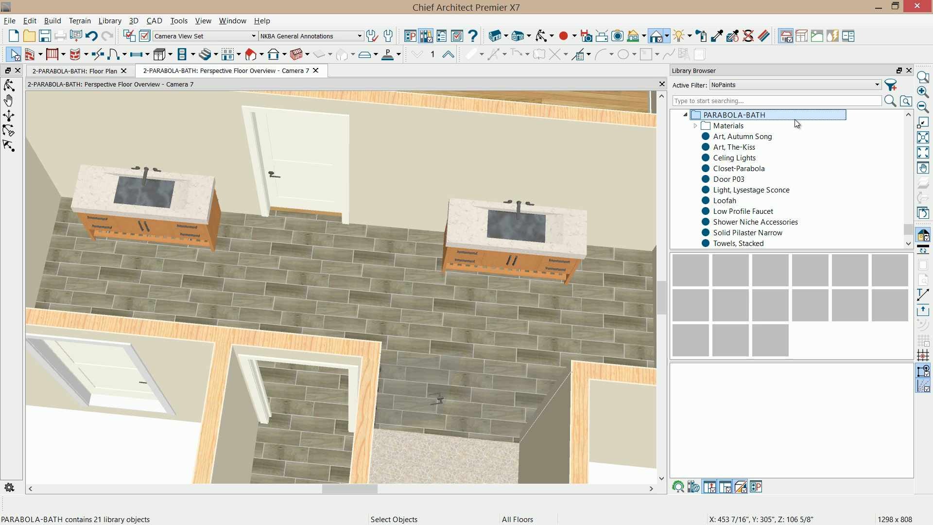